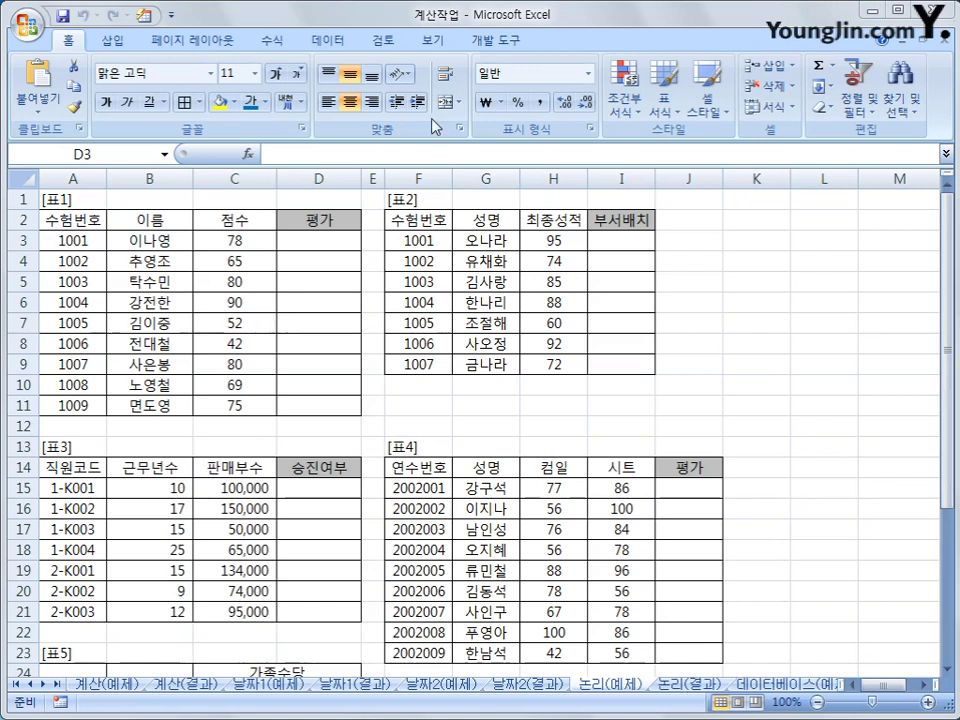
Step: Start an IF function in D3 of [표1] with the logical test C3>=70
left_click(330, 244)
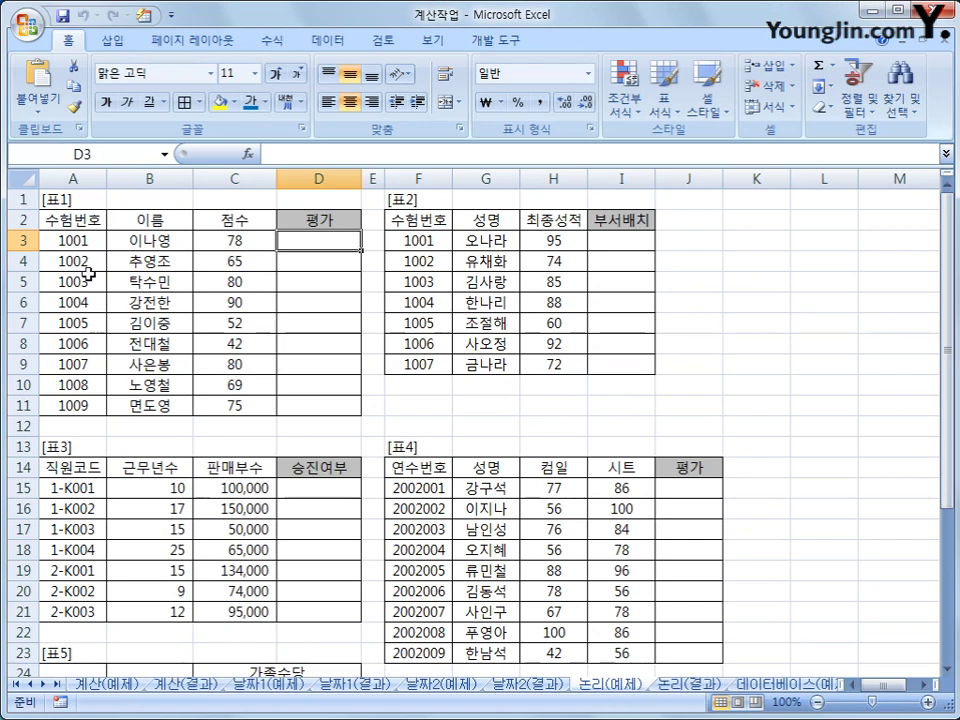
left_click_drag(253, 245, 257, 411)
left_click(341, 247)
left_click(271, 41)
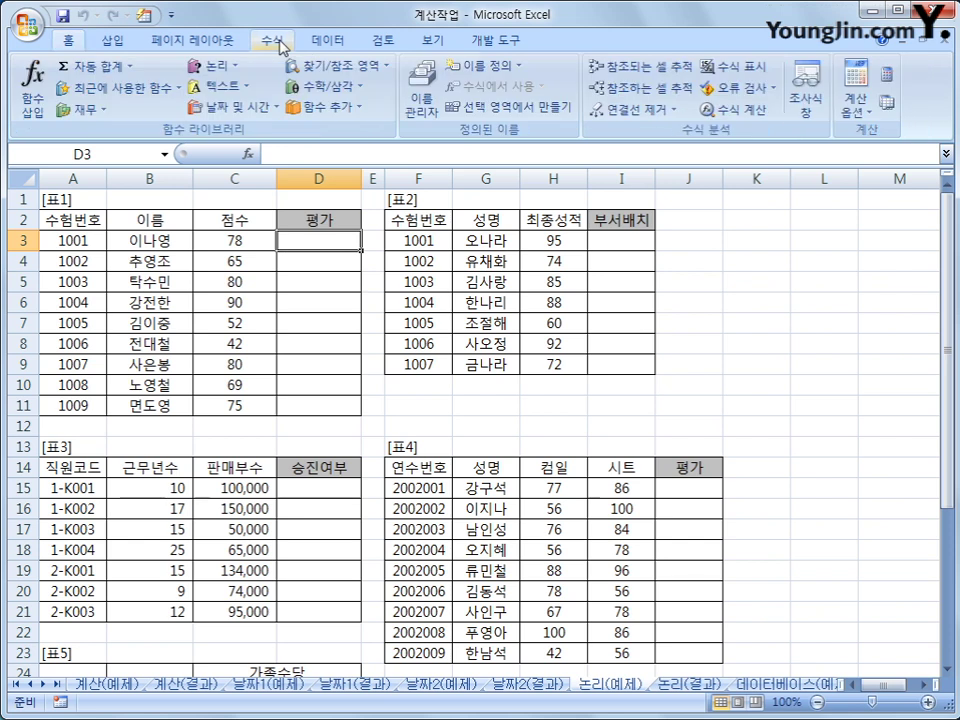
left_click(212, 66)
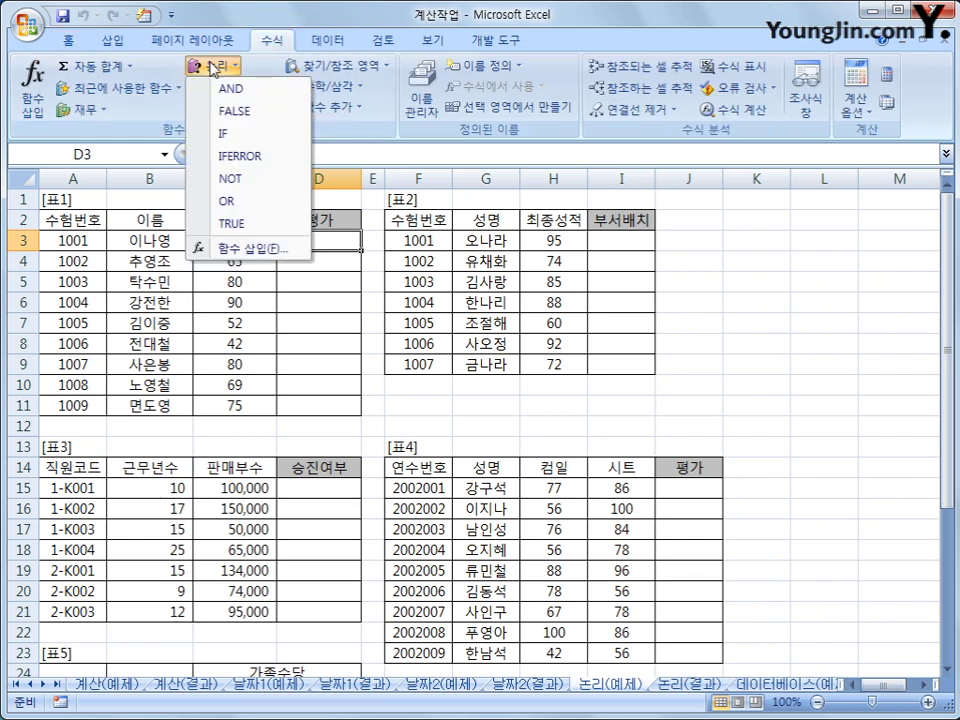
left_click(251, 140)
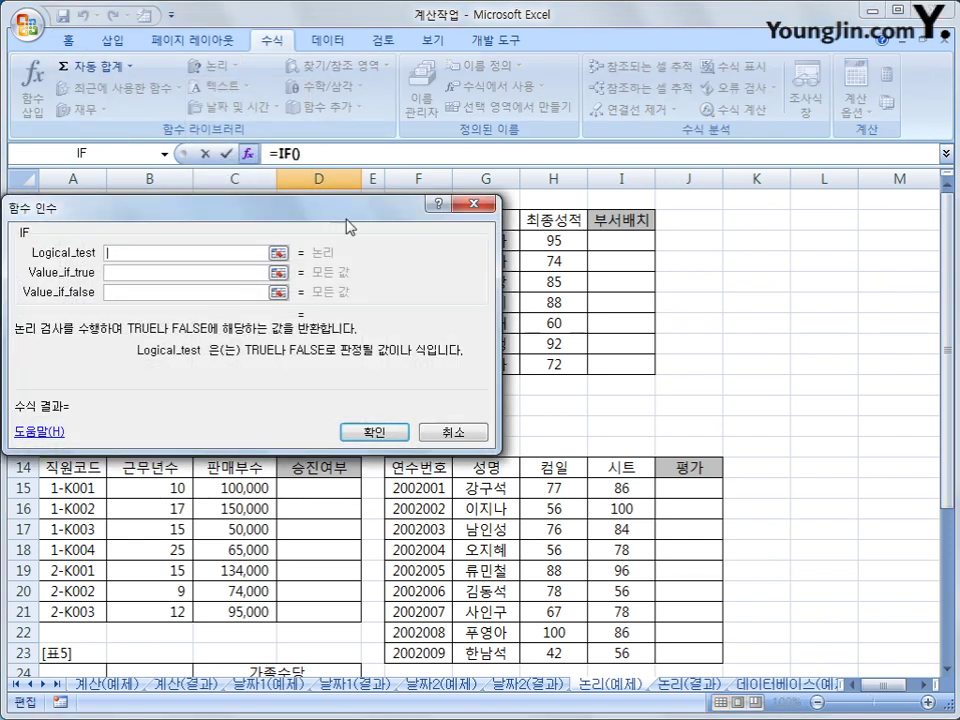
left_click_drag(346, 221, 727, 143)
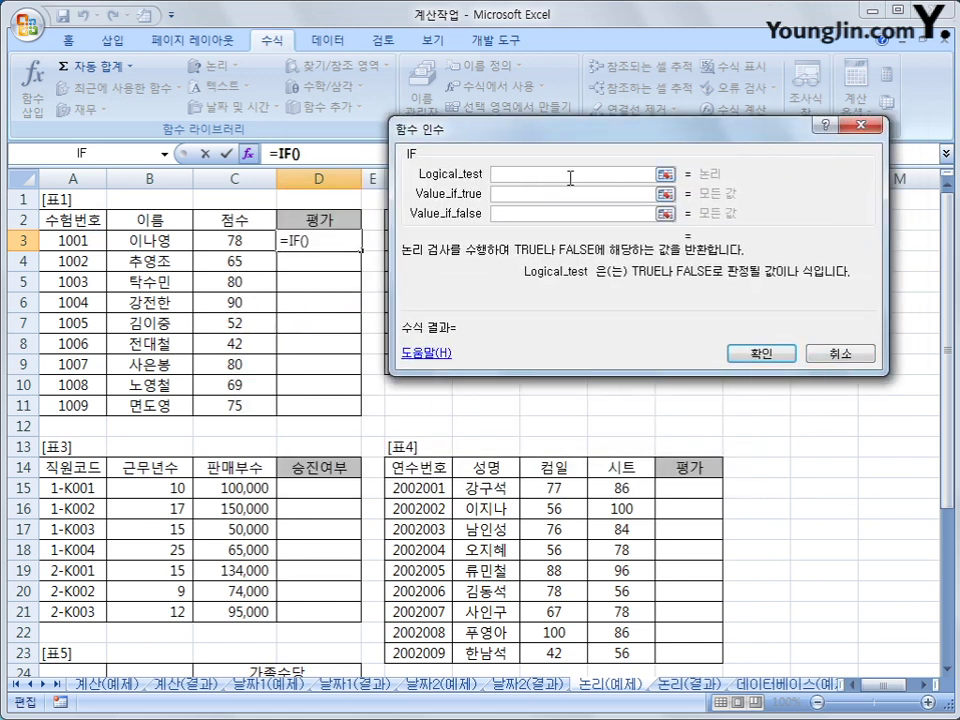
left_click(234, 240)
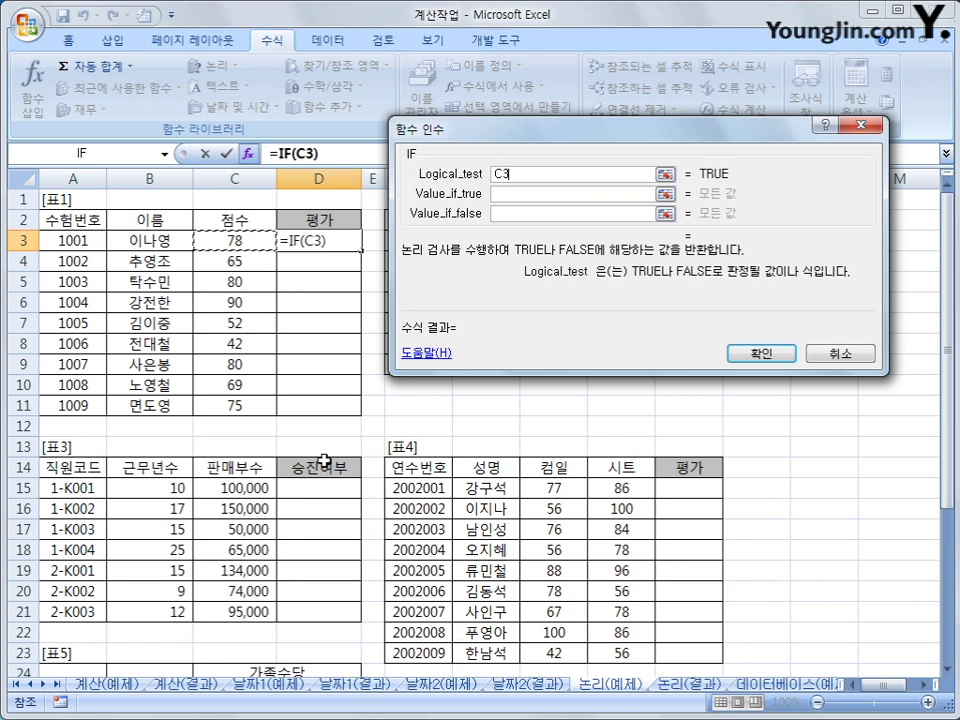
type(">=")
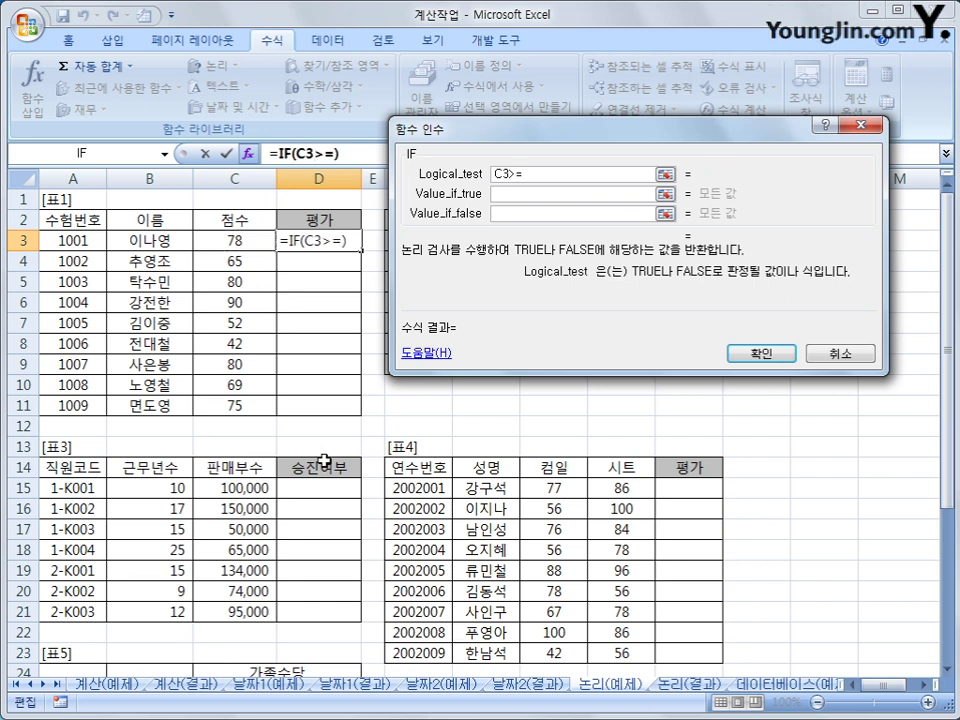
type("70")
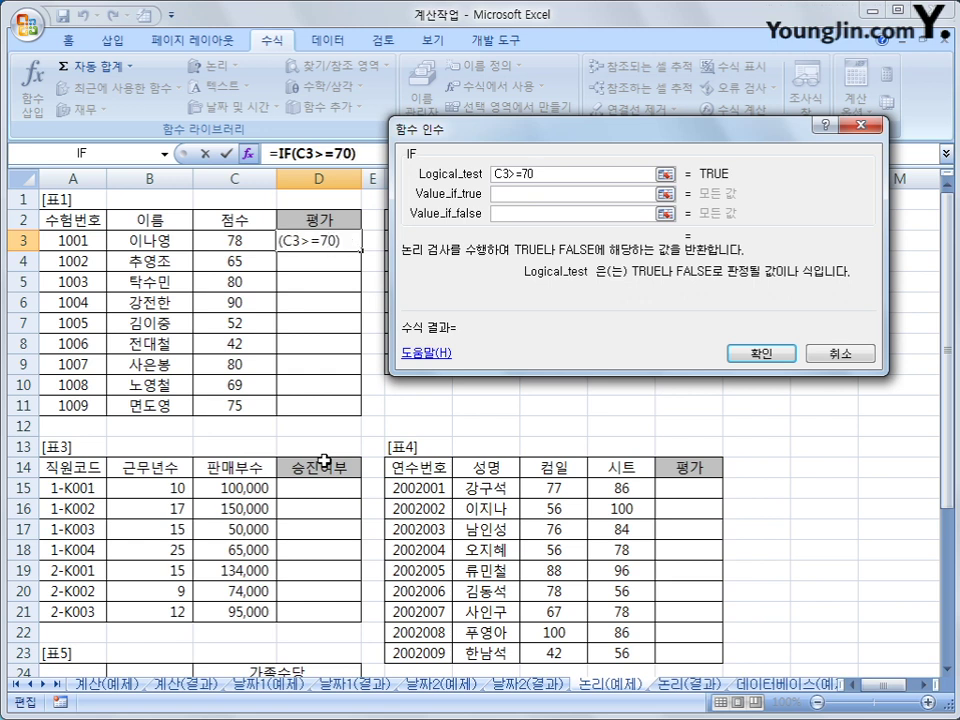
Step: Complete the IF with "합격" when true and "불합격" when false, and fill the formula down to D11
left_click(510, 199)
type("gk")
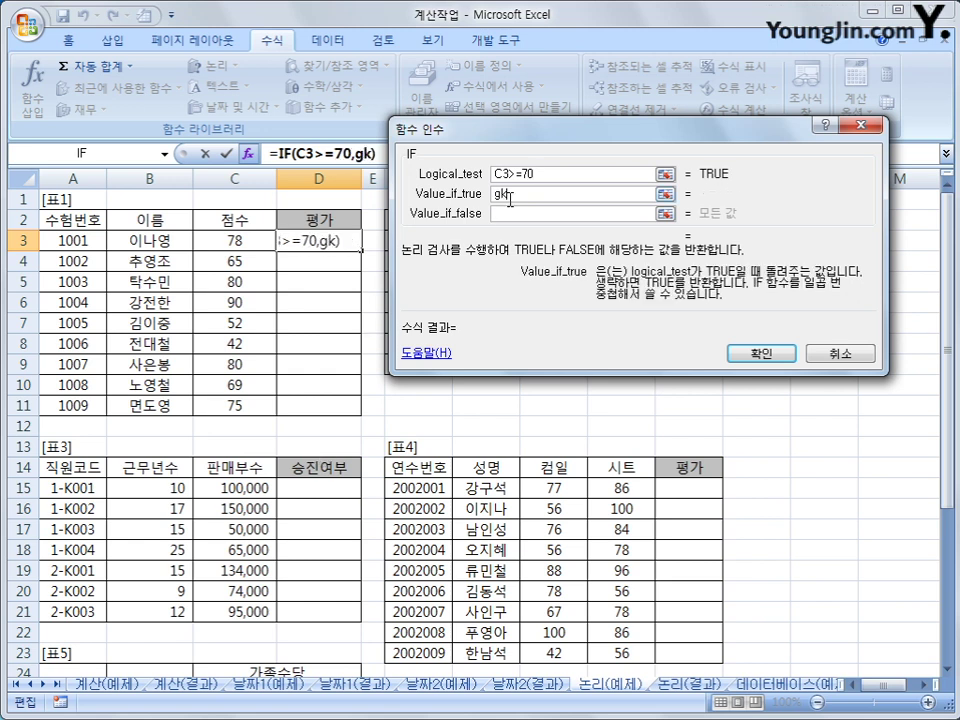
key("BackSpace")
key("BackSpace")
type("합격")
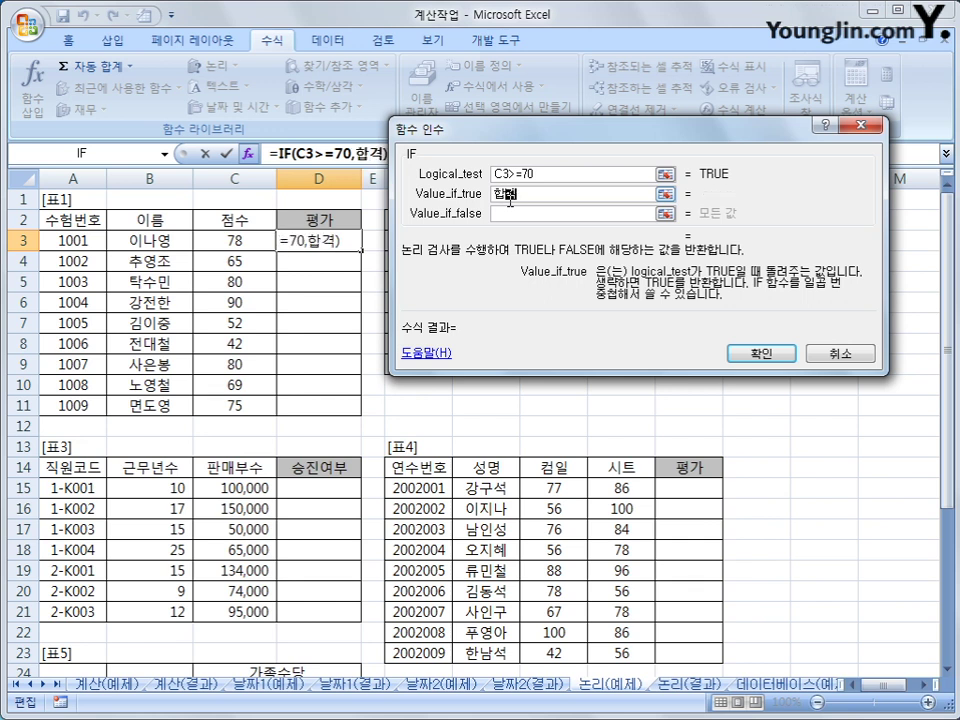
key("Tab")
type("불합격")
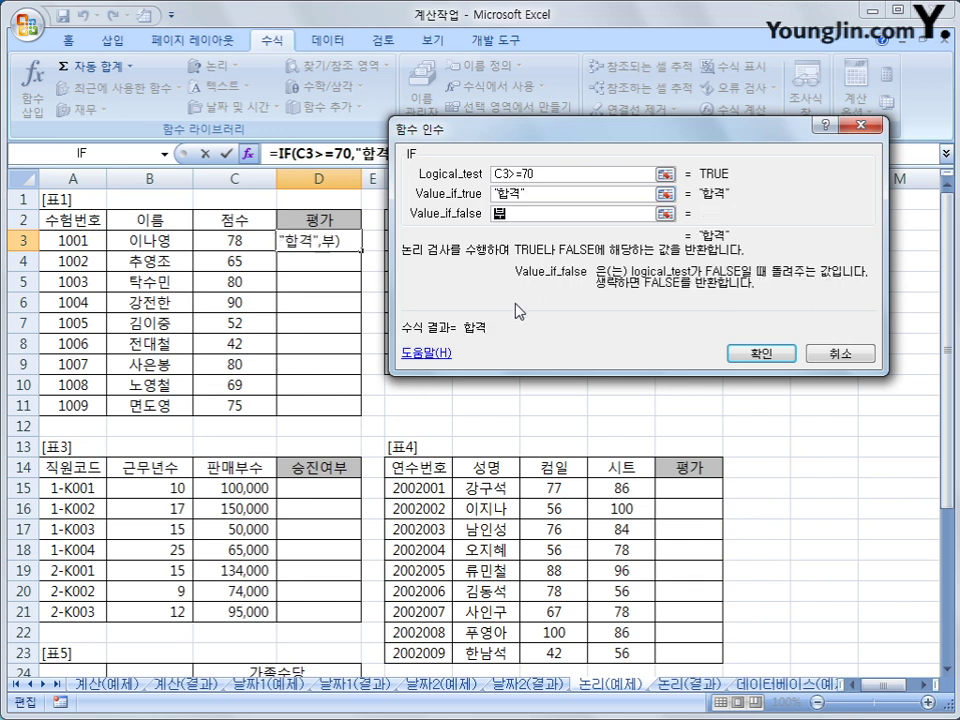
key("Tab")
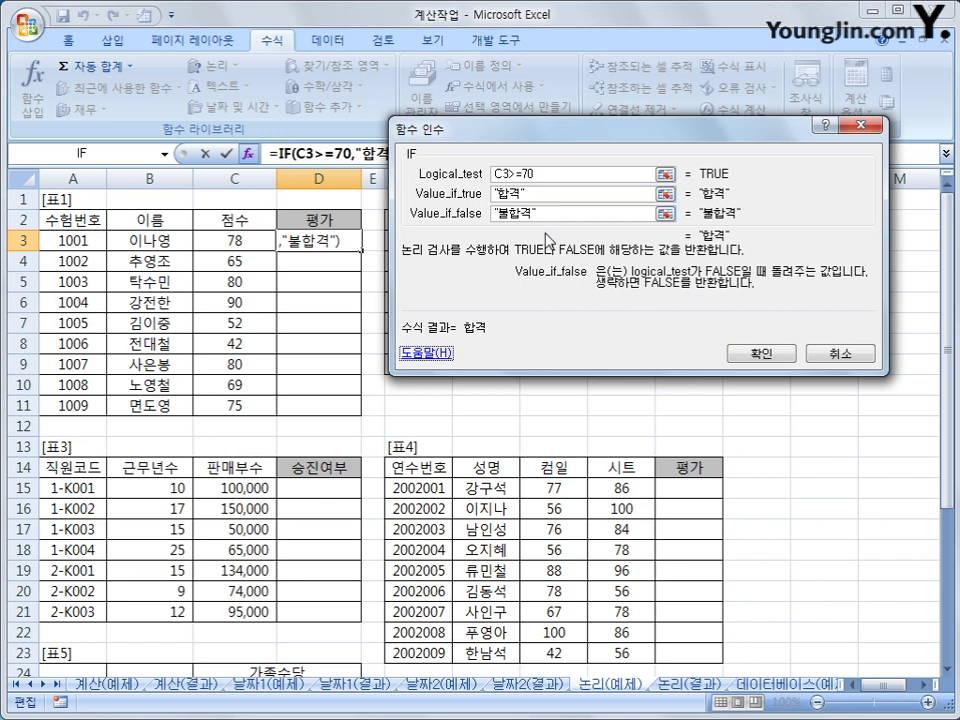
left_click(760, 354)
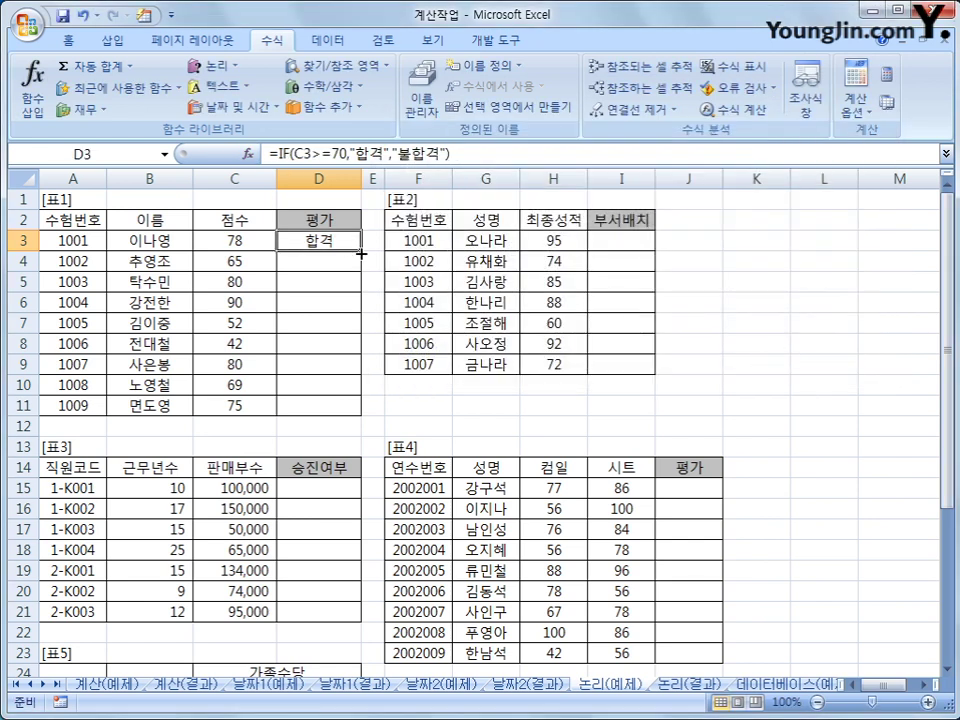
left_click_drag(361, 254, 375, 428)
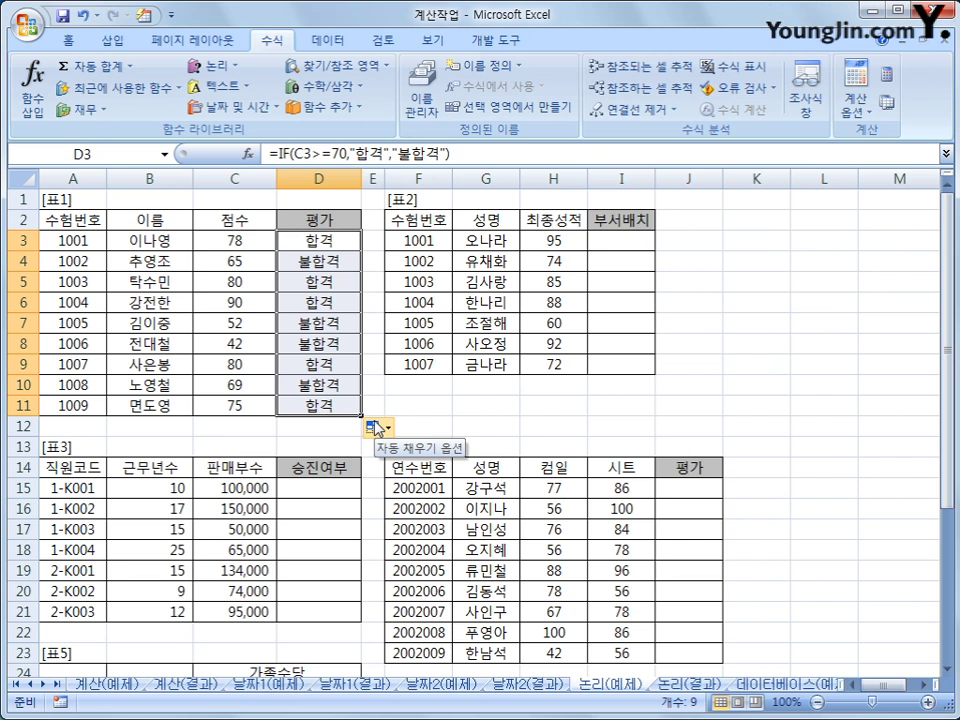
Step: Start an IF function in I3 of [표2] that tests H3>=90 and returns "기획부" when true
left_click(611, 244)
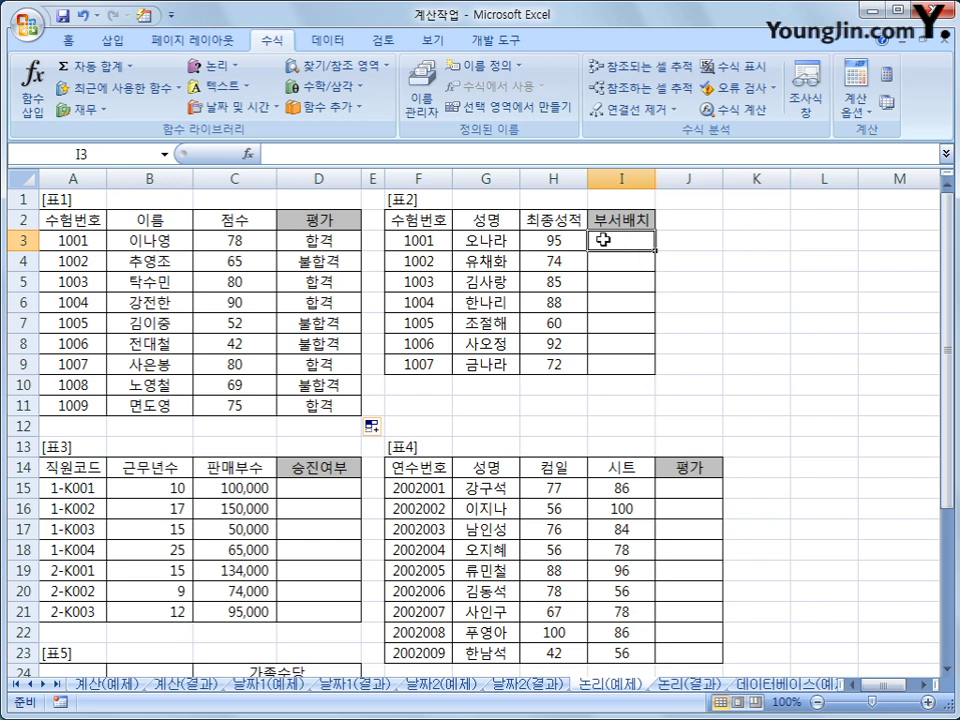
left_click(212, 65)
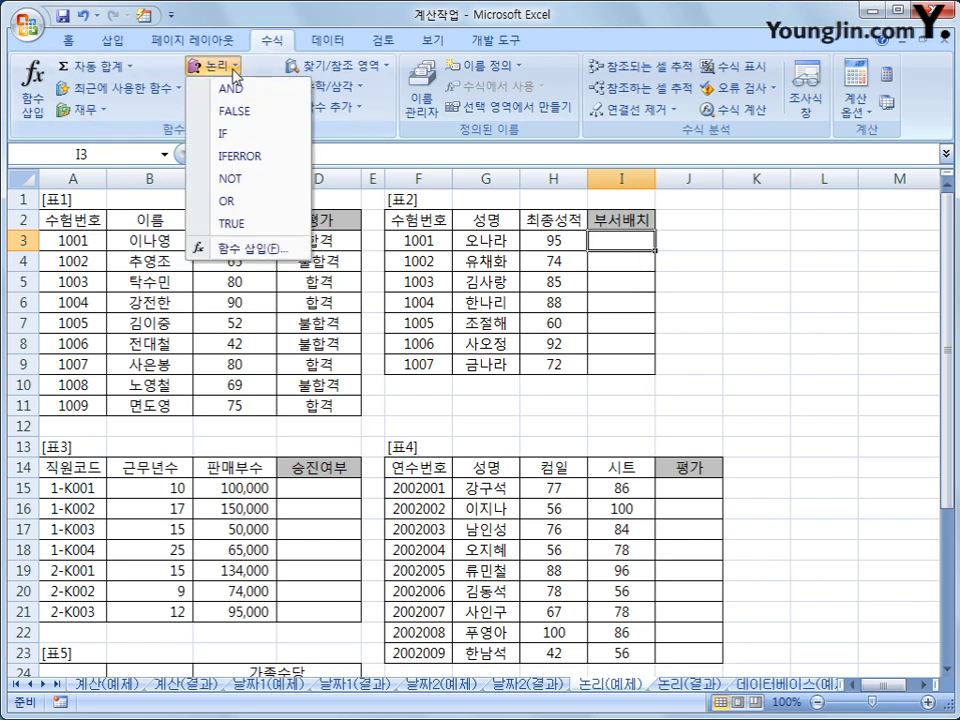
left_click(253, 141)
left_click_drag(347, 244, 531, 281)
left_click(553, 241)
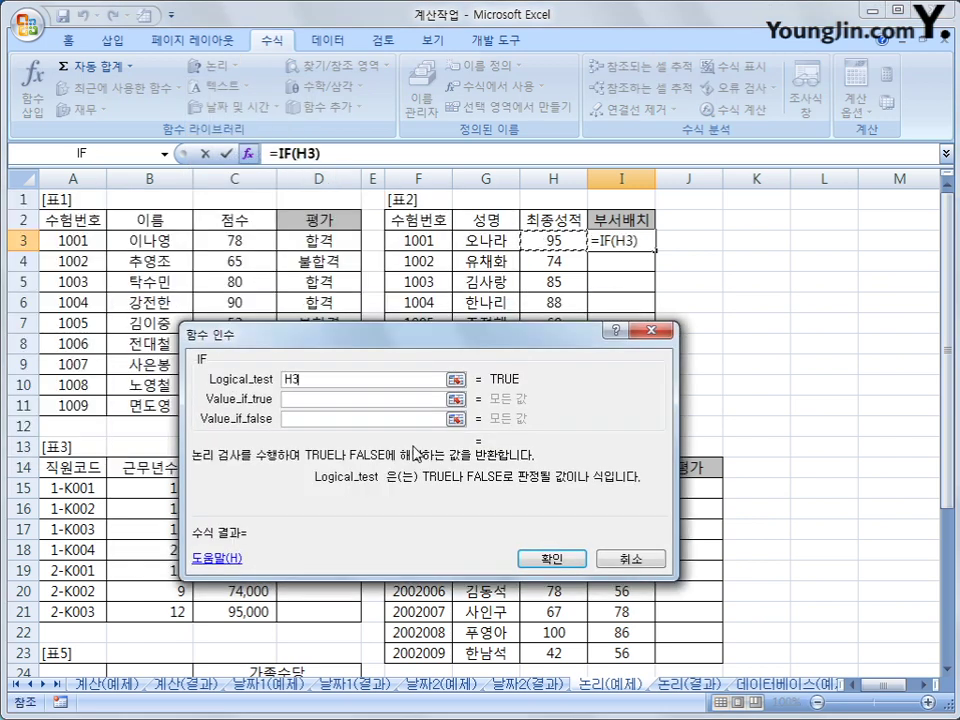
type(">")
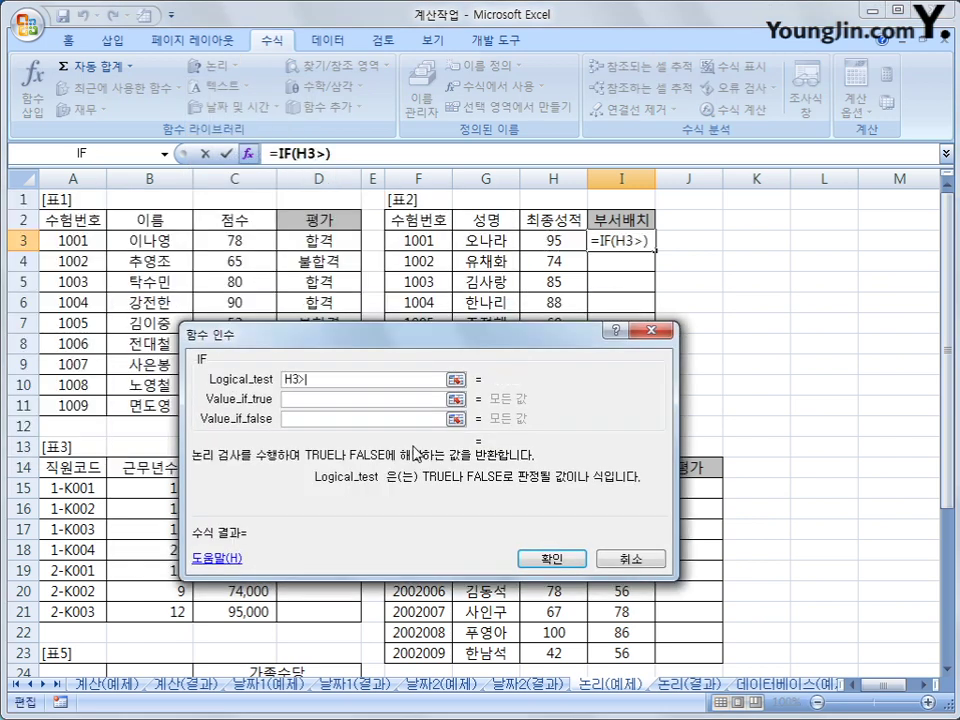
type("=90")
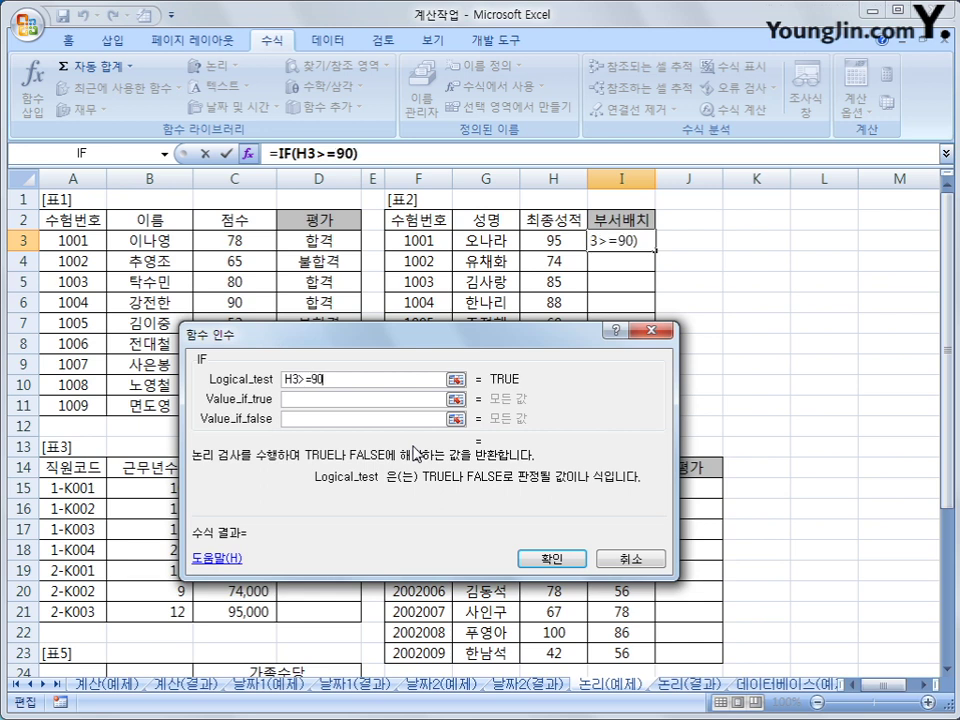
left_click(414, 400)
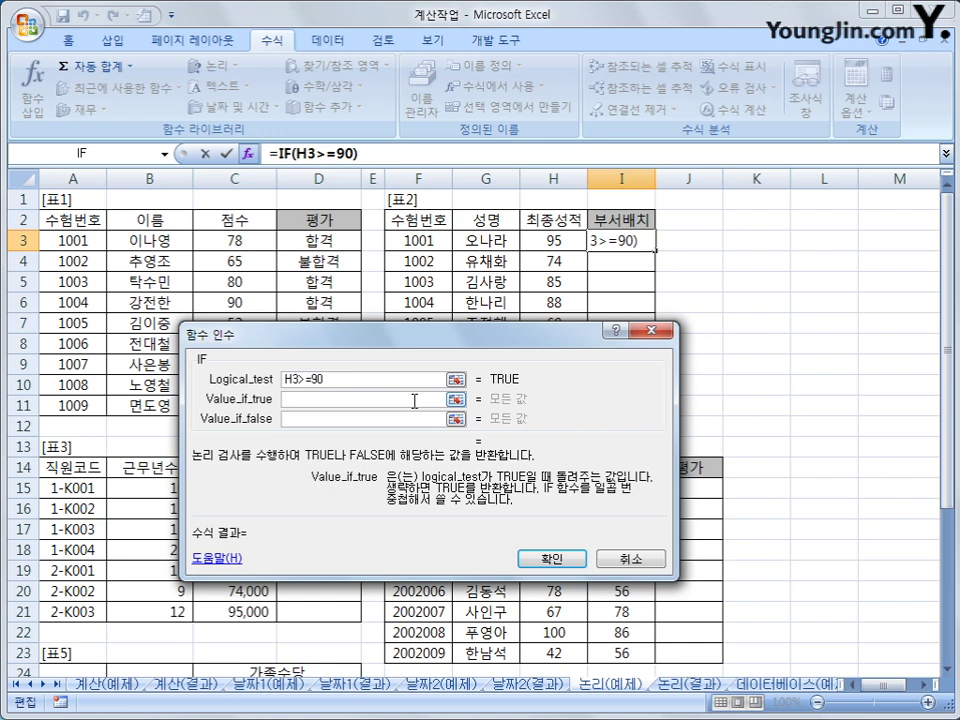
type("기획부")
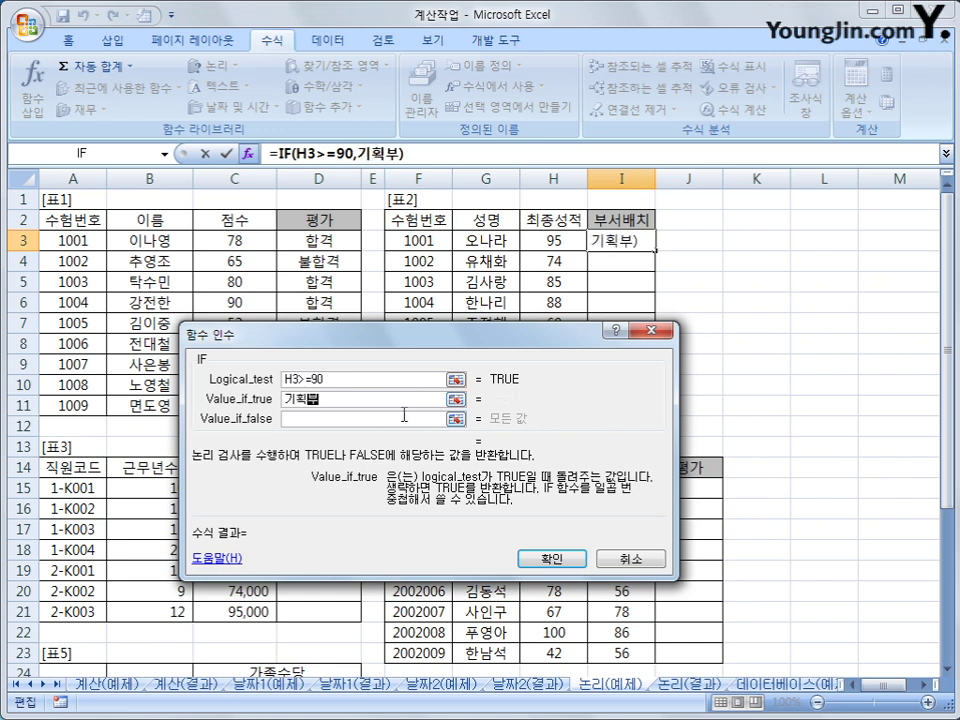
Step: Nest a second IF function as the value if false, with the logical test H3>=80
left_click(403, 415)
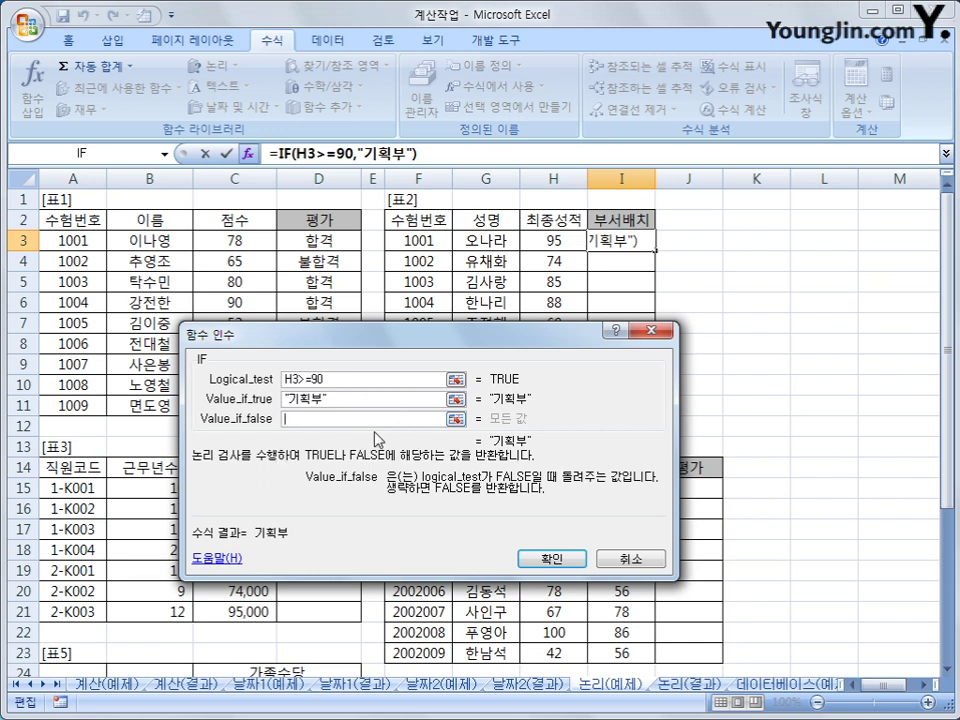
left_click(100, 160)
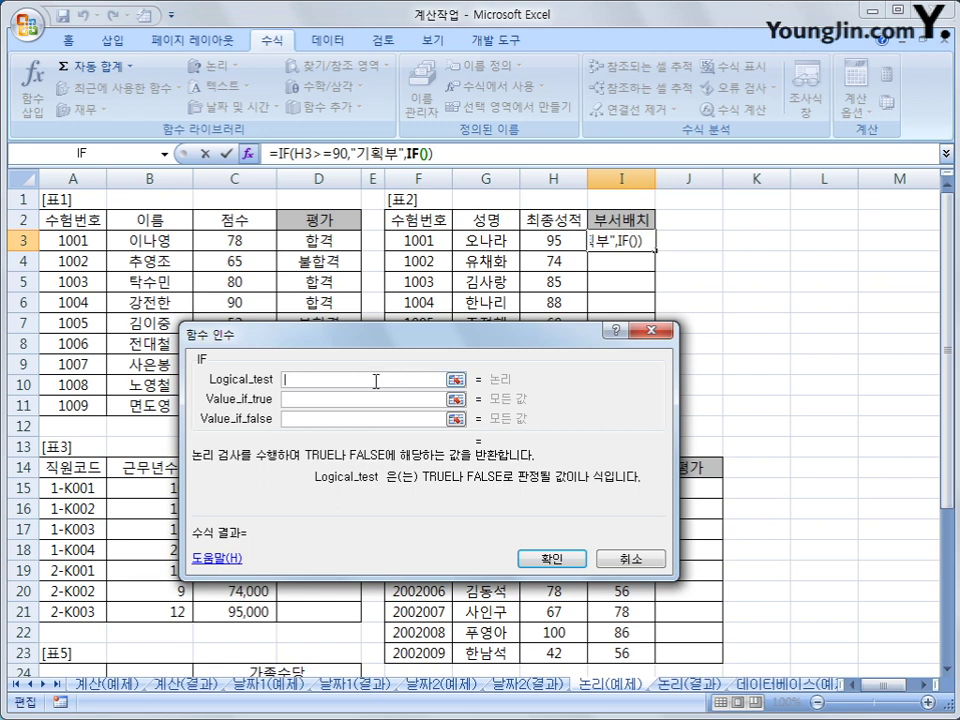
left_click(555, 241)
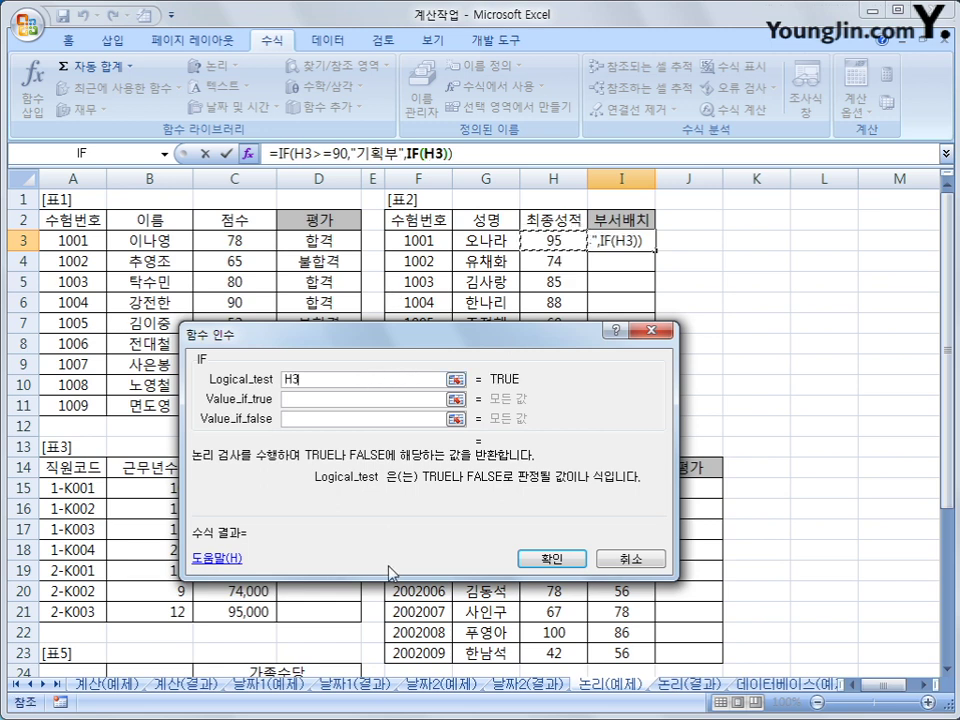
type(">=")
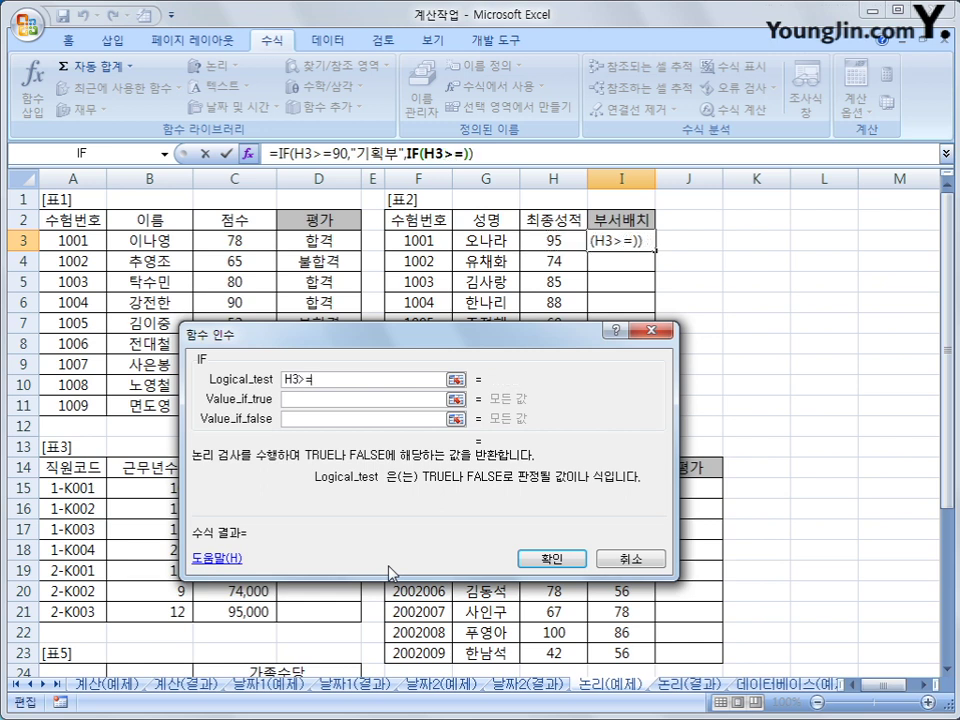
type("80")
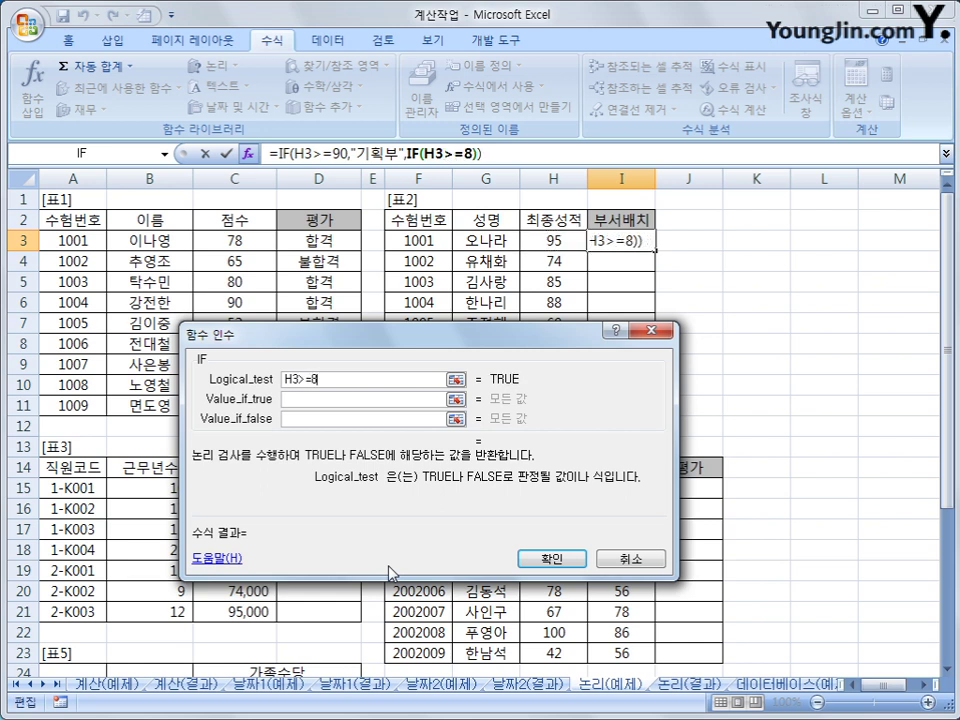
Step: Make the nested IF return "총무부" when true and "영업부" when false, and fill the formula from I3 down to I9
left_click(385, 400)
type("총무부")
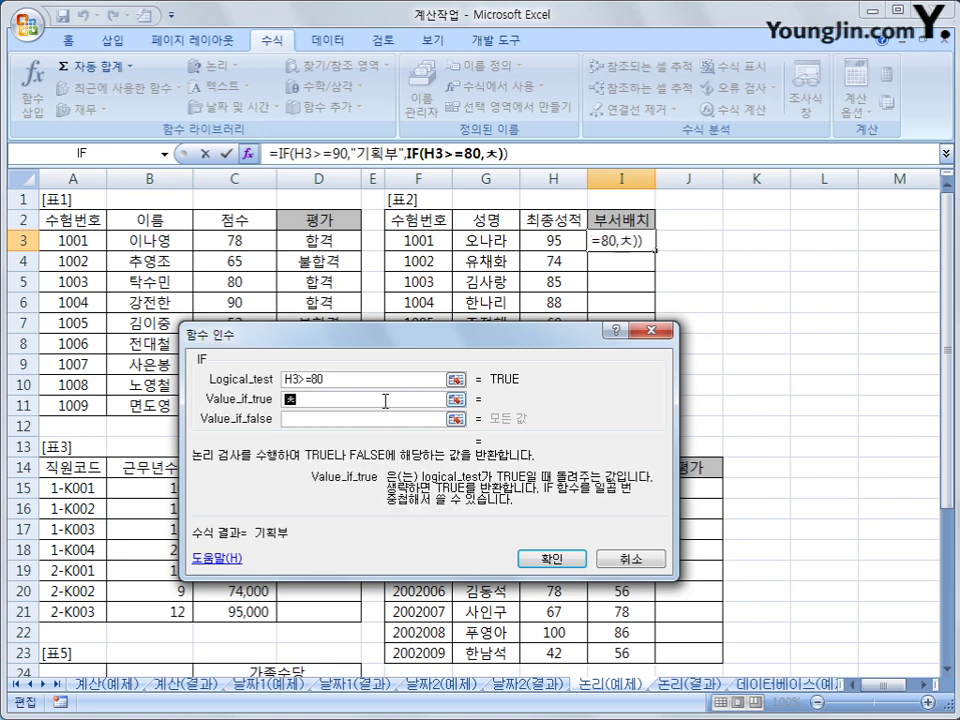
key("Tab")
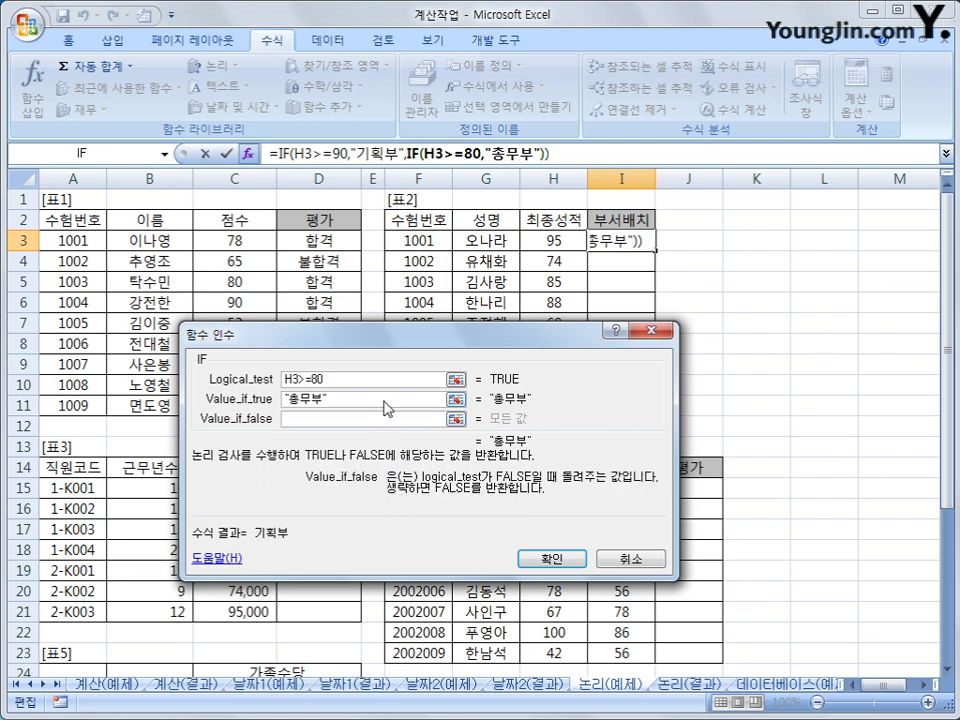
type("영업부")
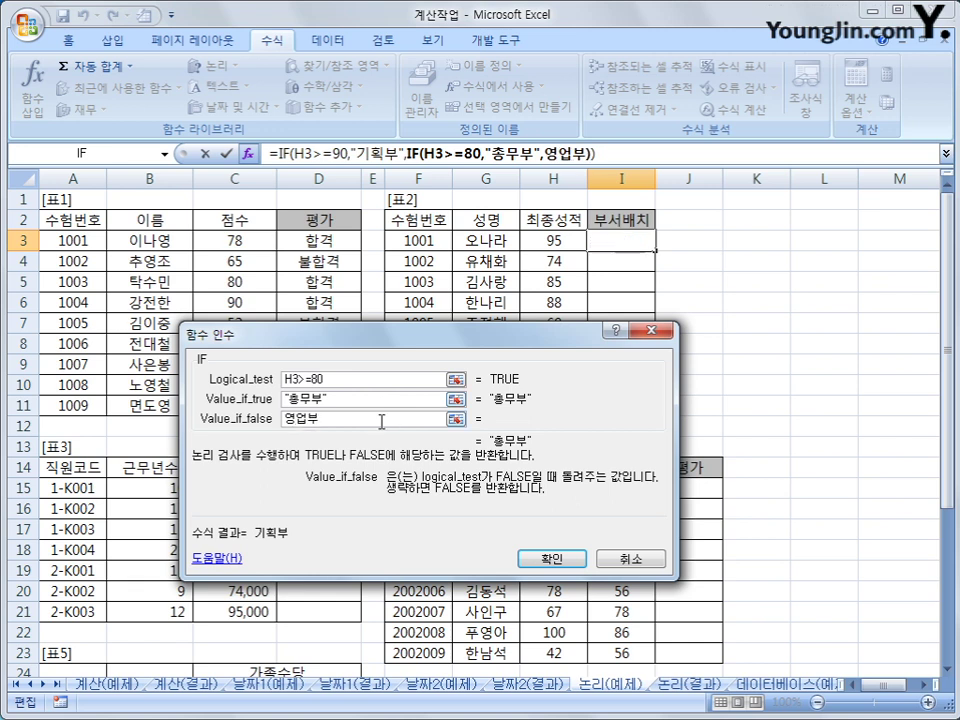
left_click(580, 560)
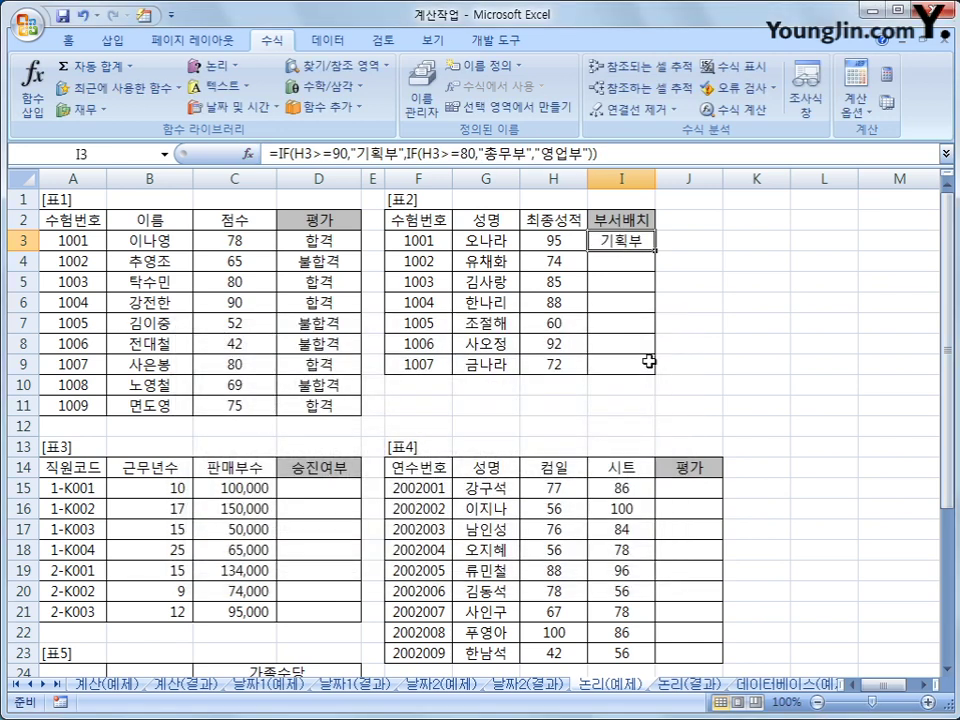
left_click_drag(655, 250, 653, 378)
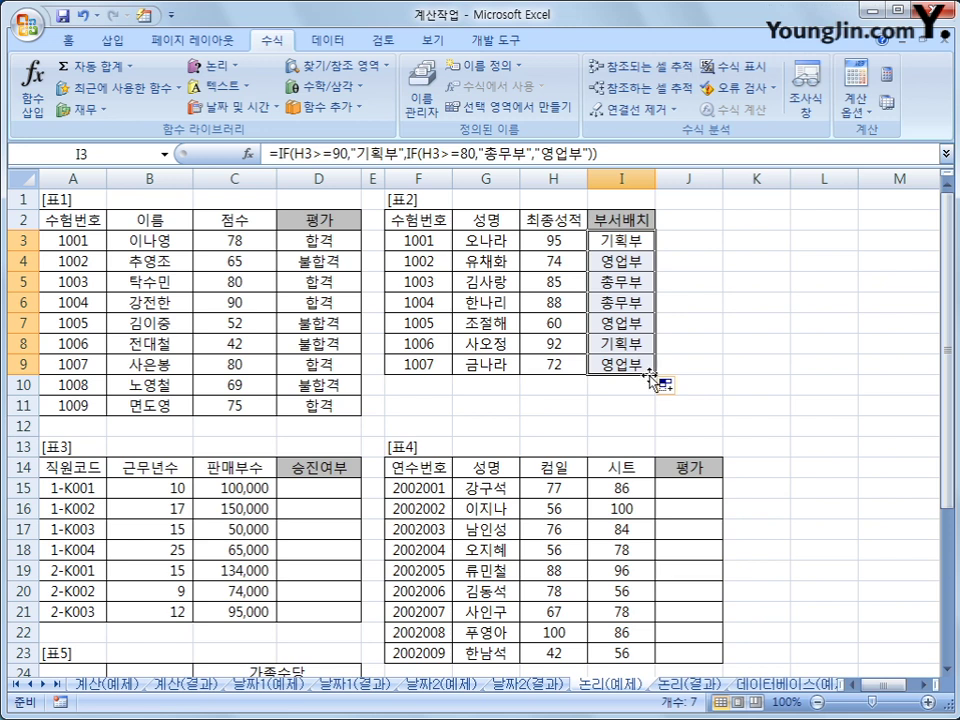
left_click(637, 364)
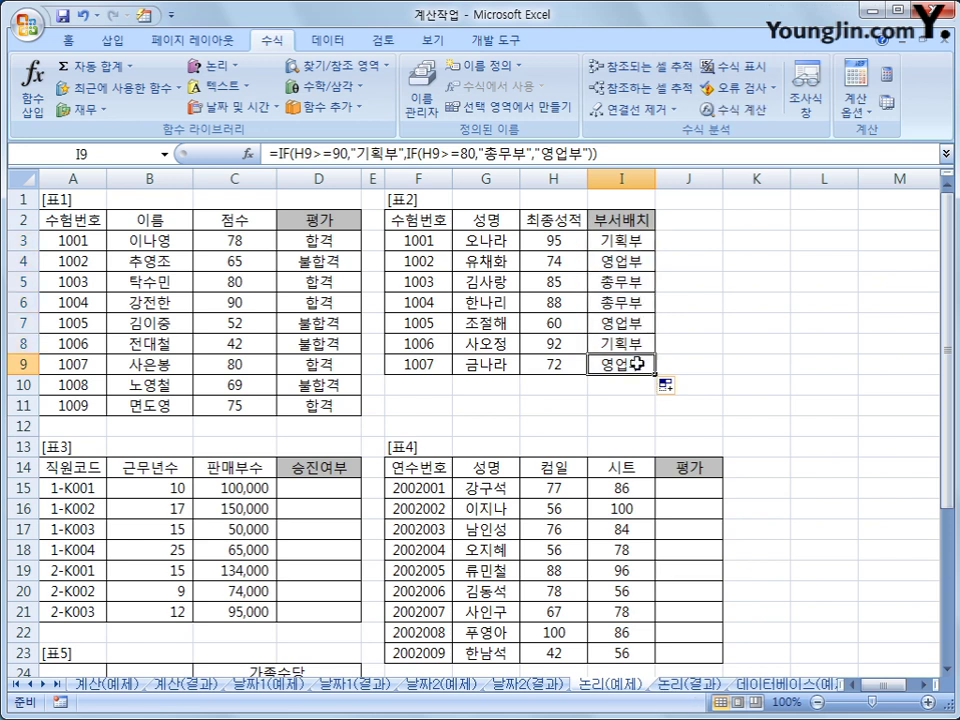
Step: Start an AND function in D15 of [표3] with B15>=15 as the first condition
left_click(322, 491)
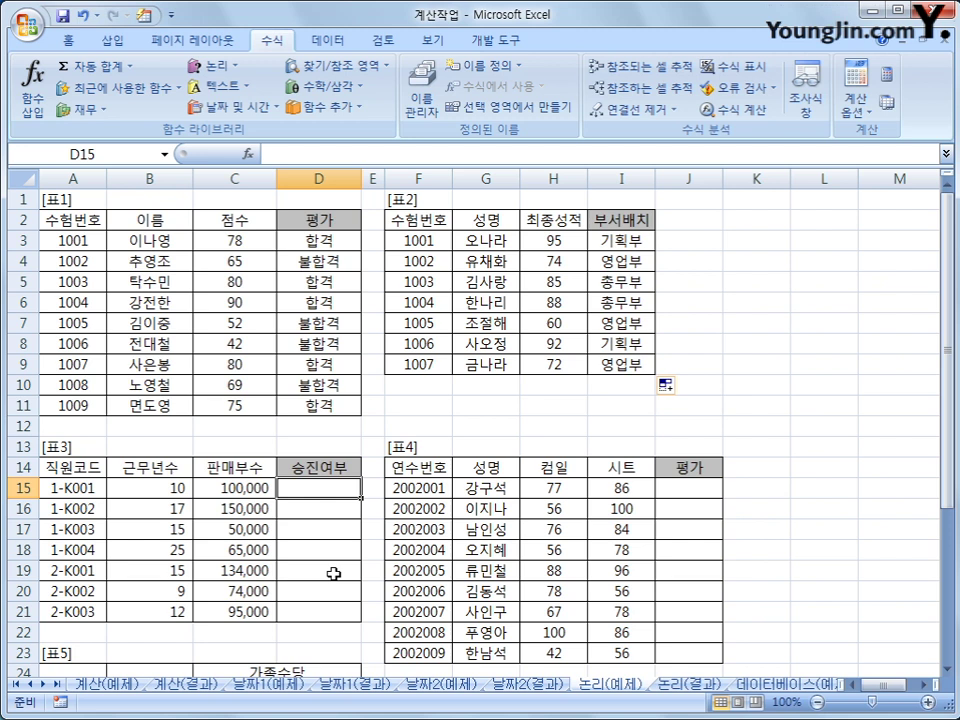
left_click(211, 70)
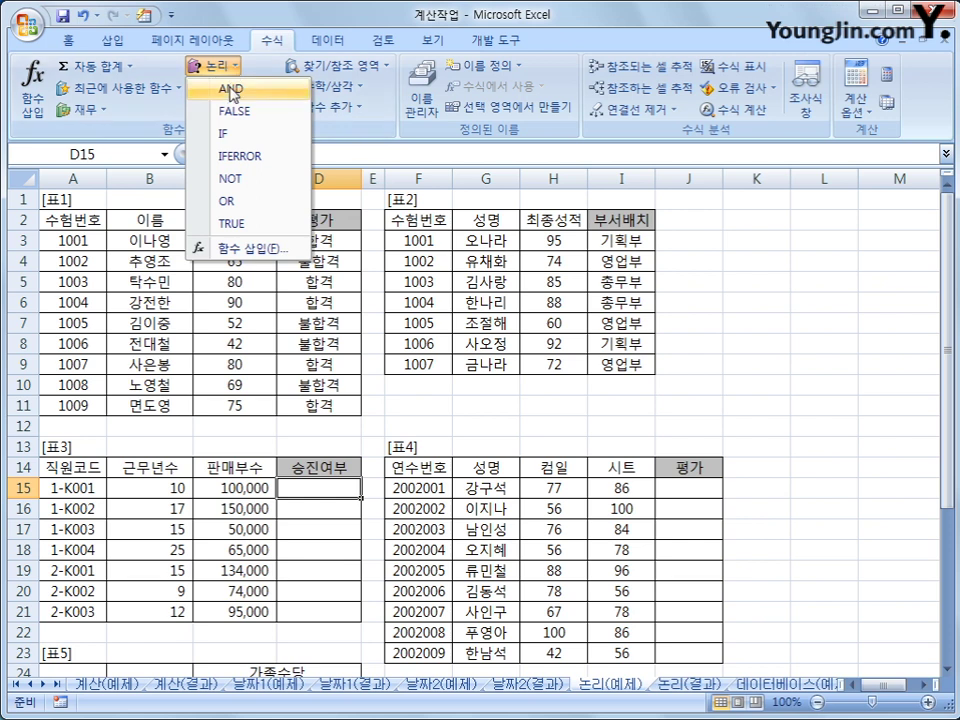
left_click(233, 90)
left_click_drag(336, 193, 643, 189)
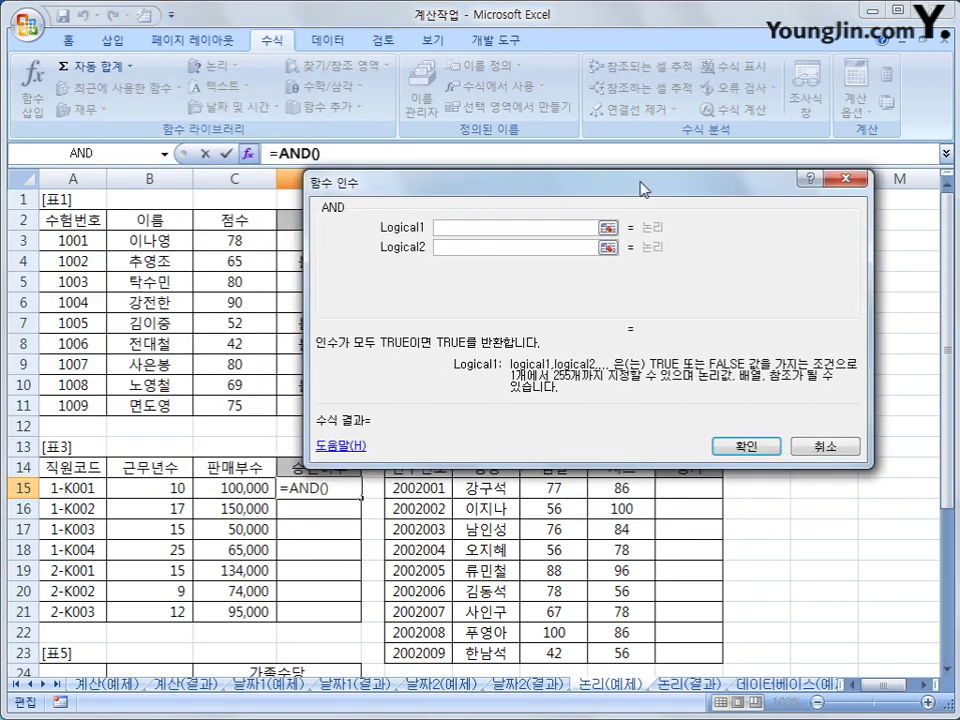
left_click(170, 488)
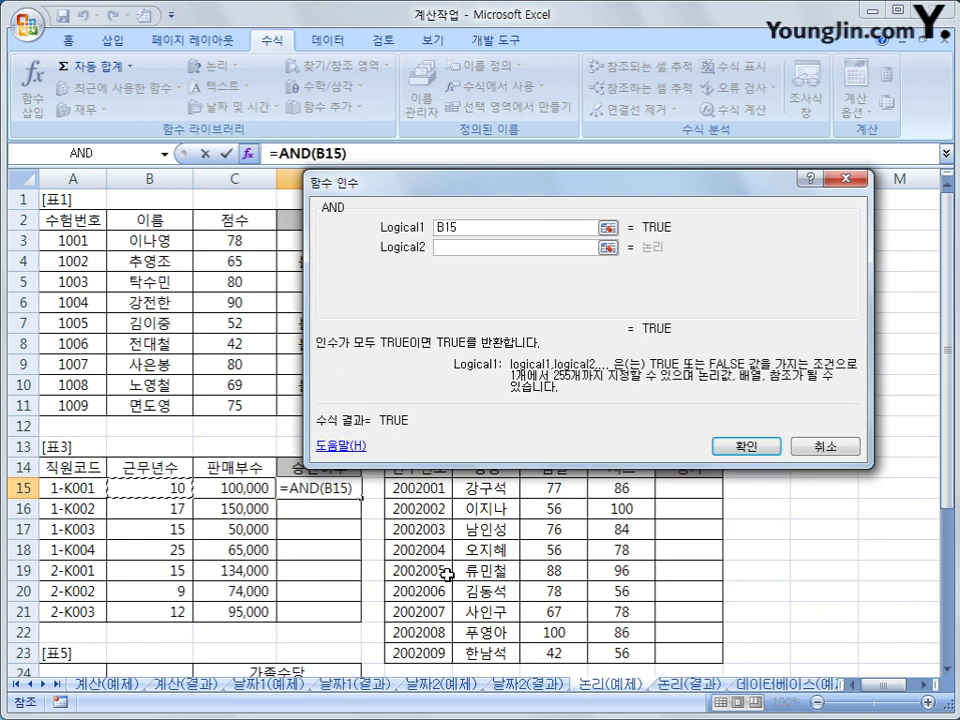
type(">=")
type("1")
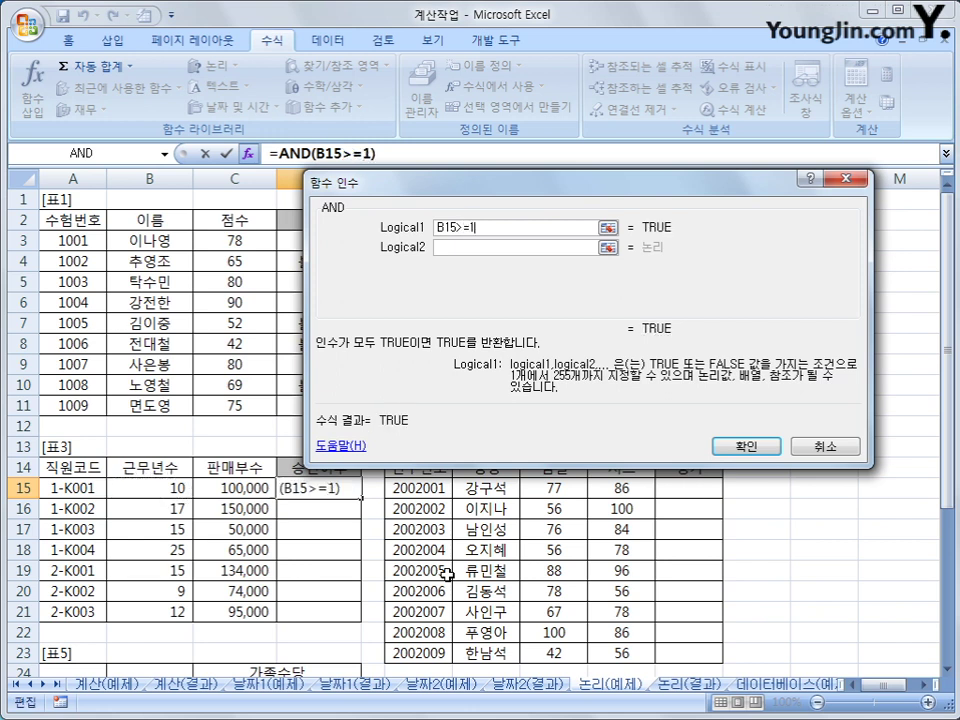
type("5")
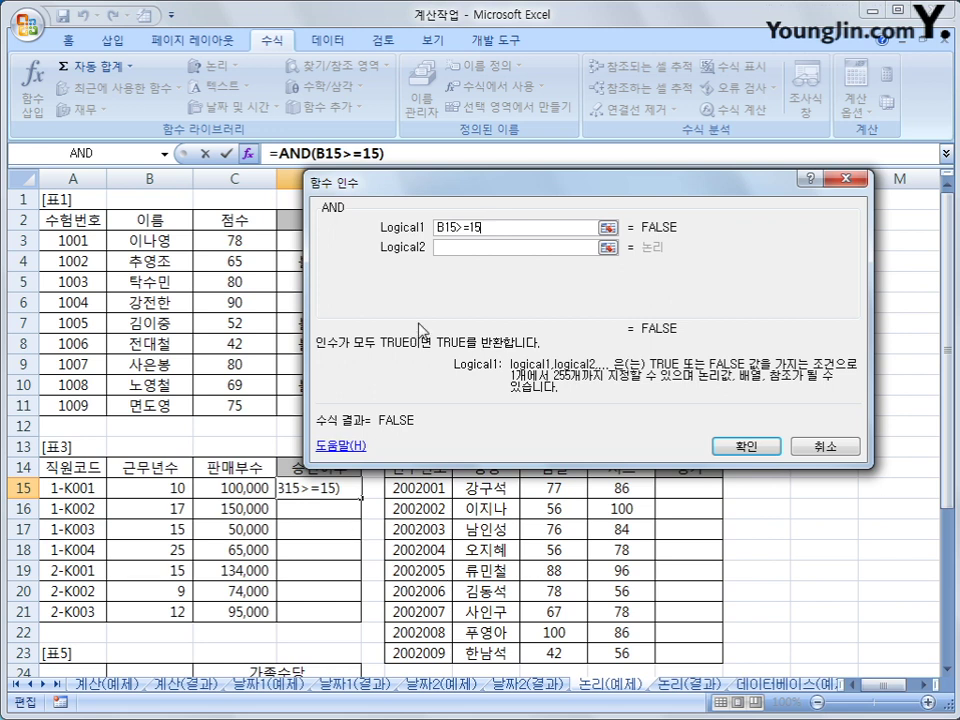
Step: Add C15>=100000 as the second AND condition and fill the formula from D15 down to D21
key("Tab")
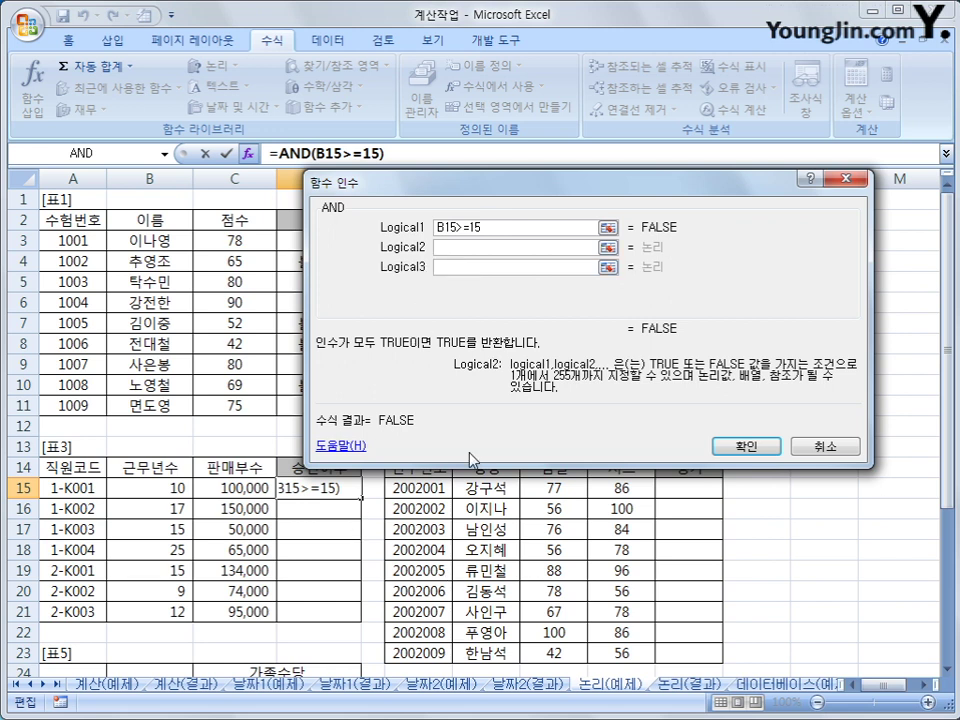
left_click(235, 488)
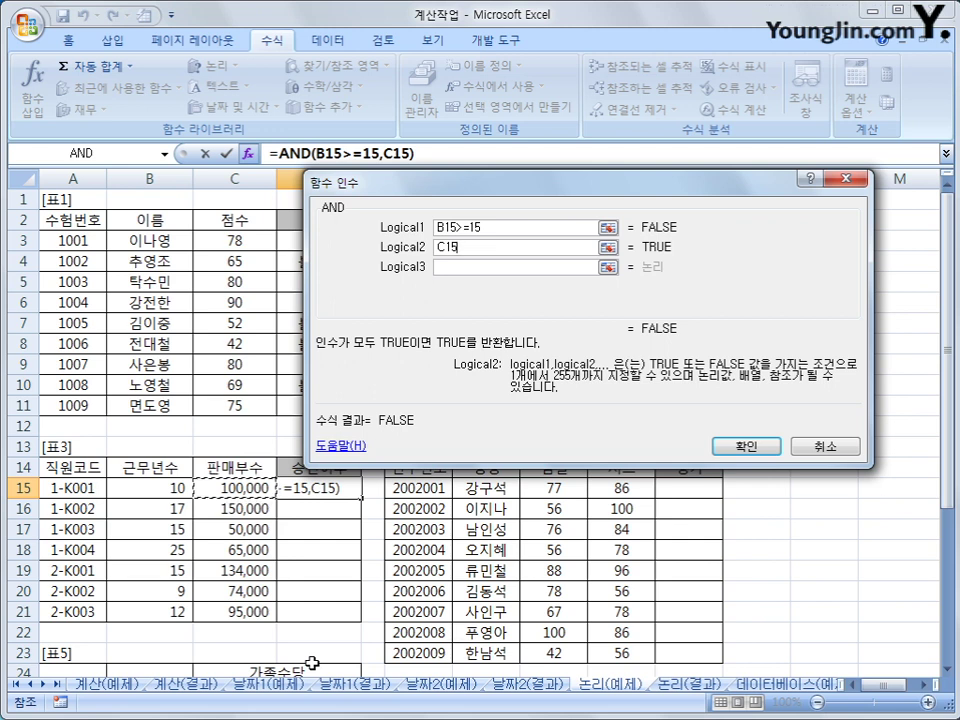
type(">=")
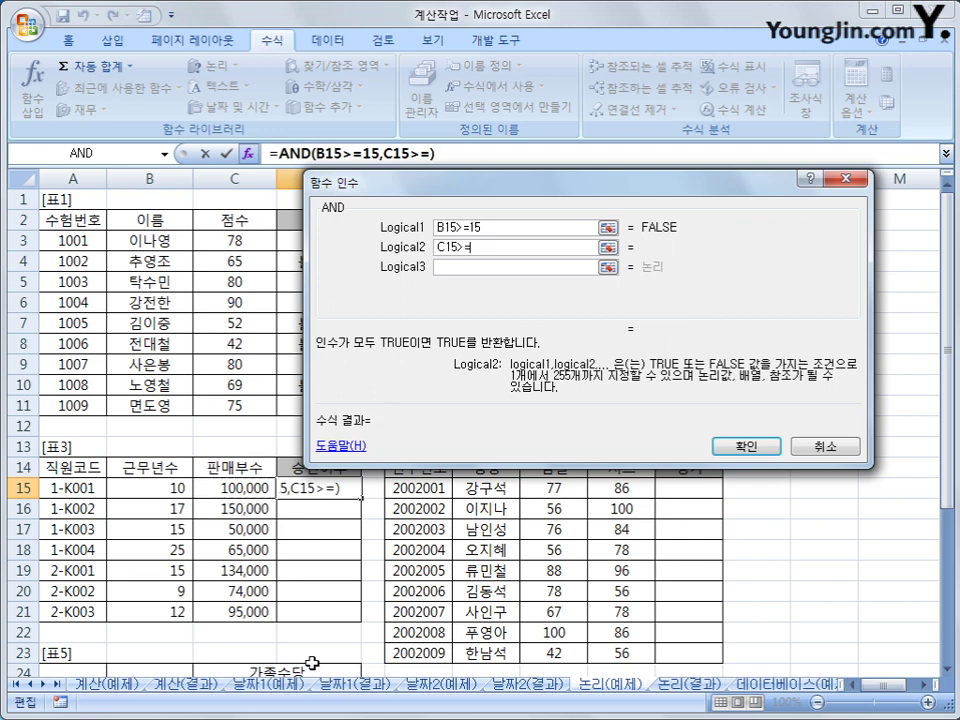
type("100000")
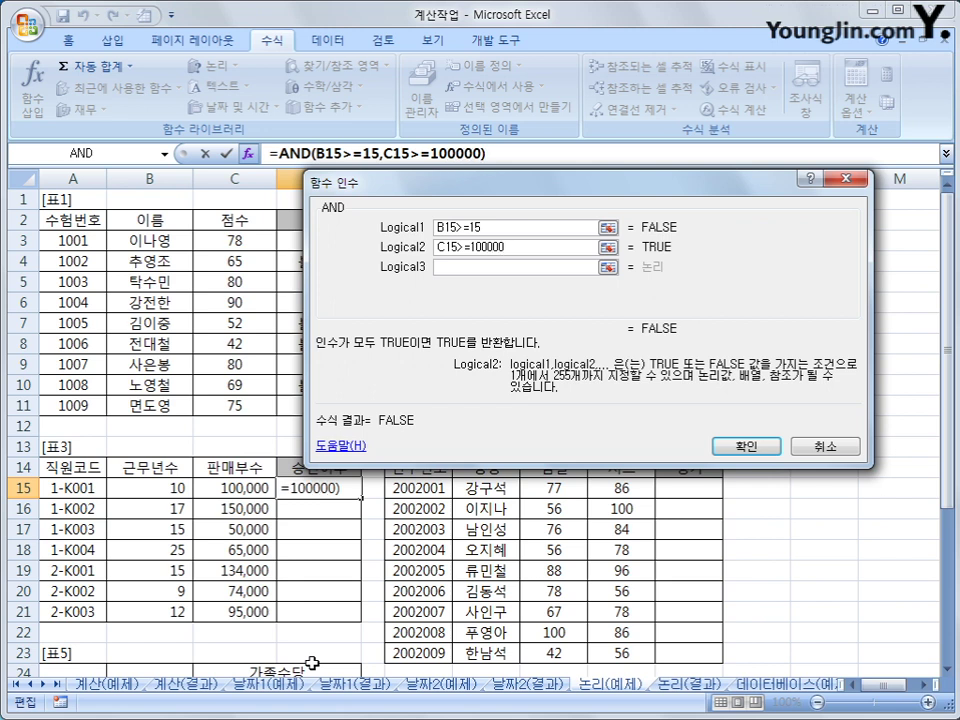
left_click(745, 446)
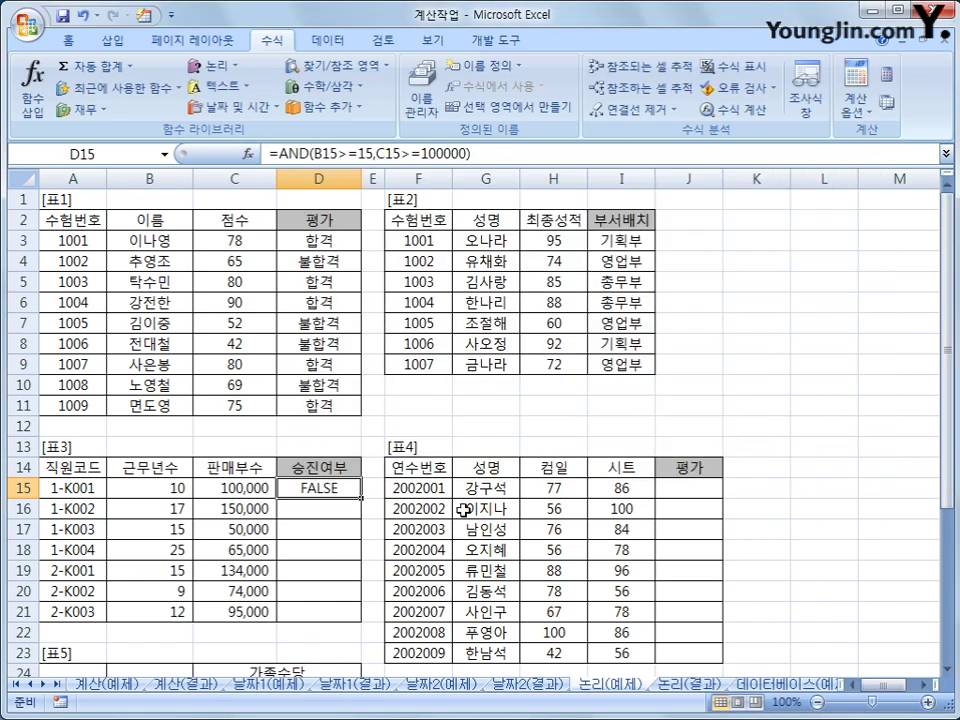
left_click_drag(361, 497, 362, 630)
left_click(336, 508)
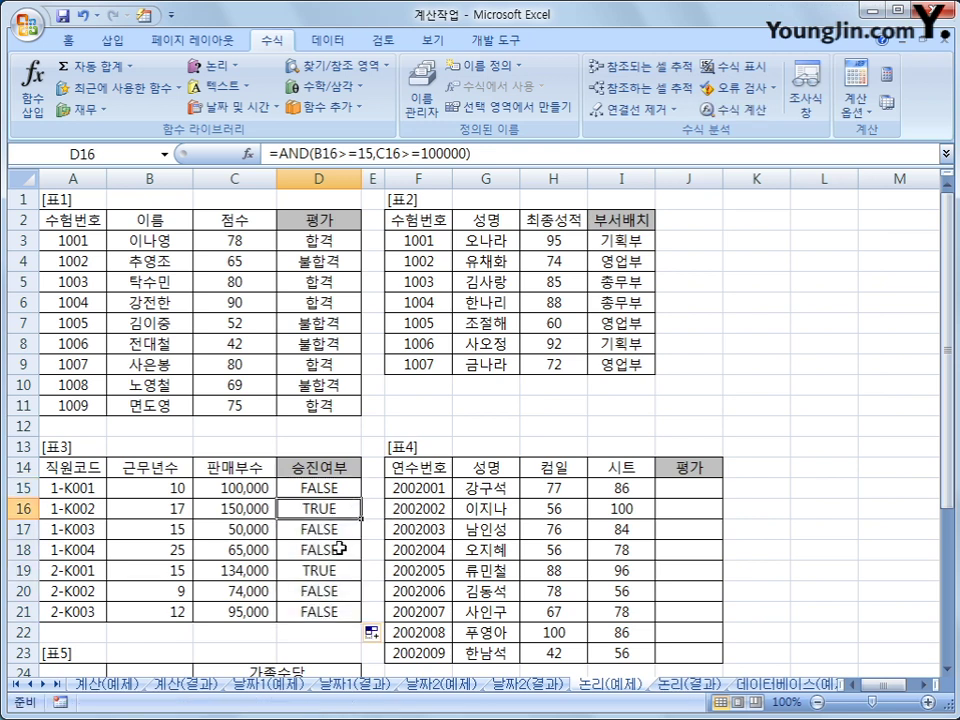
left_click(344, 576)
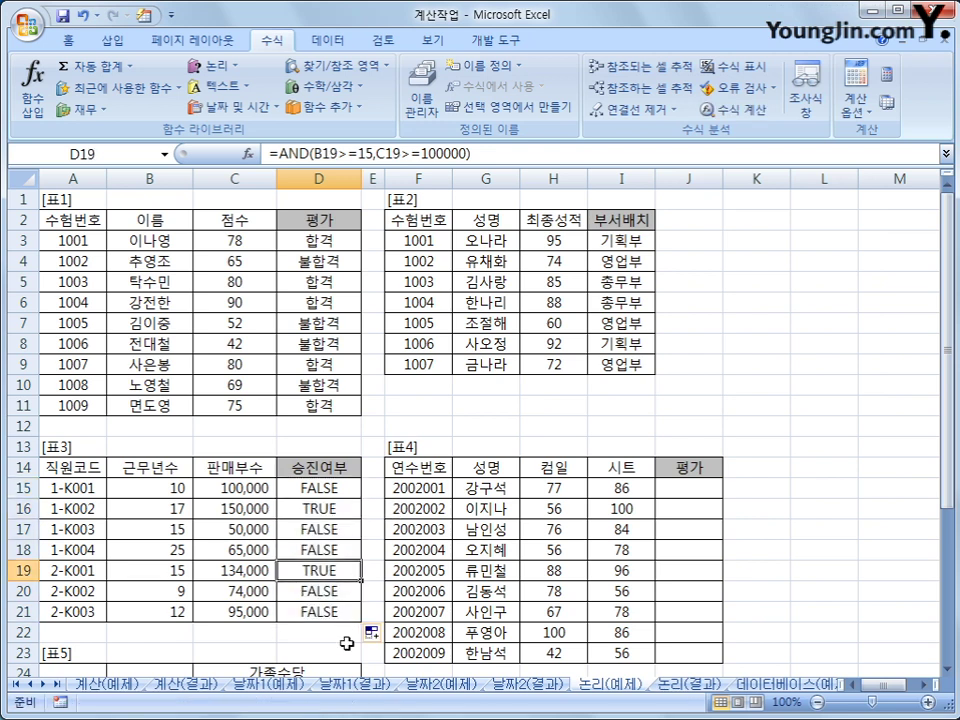
left_click(338, 487)
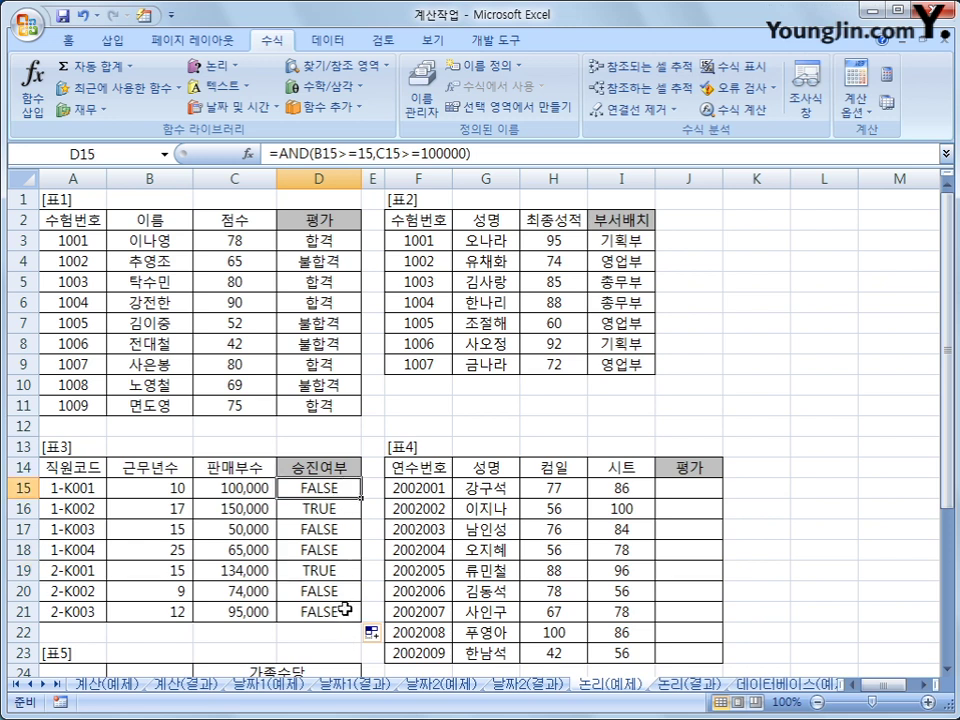
left_click(336, 508)
left_click(336, 570)
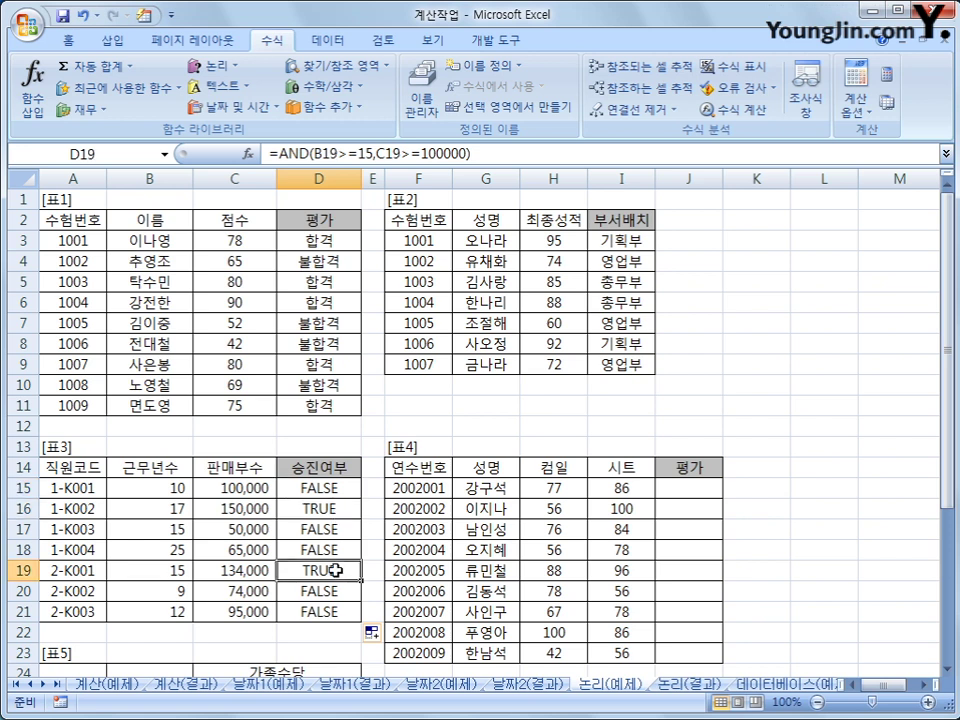
Step: Cut the AND expression out of D15's formula and paste it as the logical test of a new IF function there
left_click(336, 488)
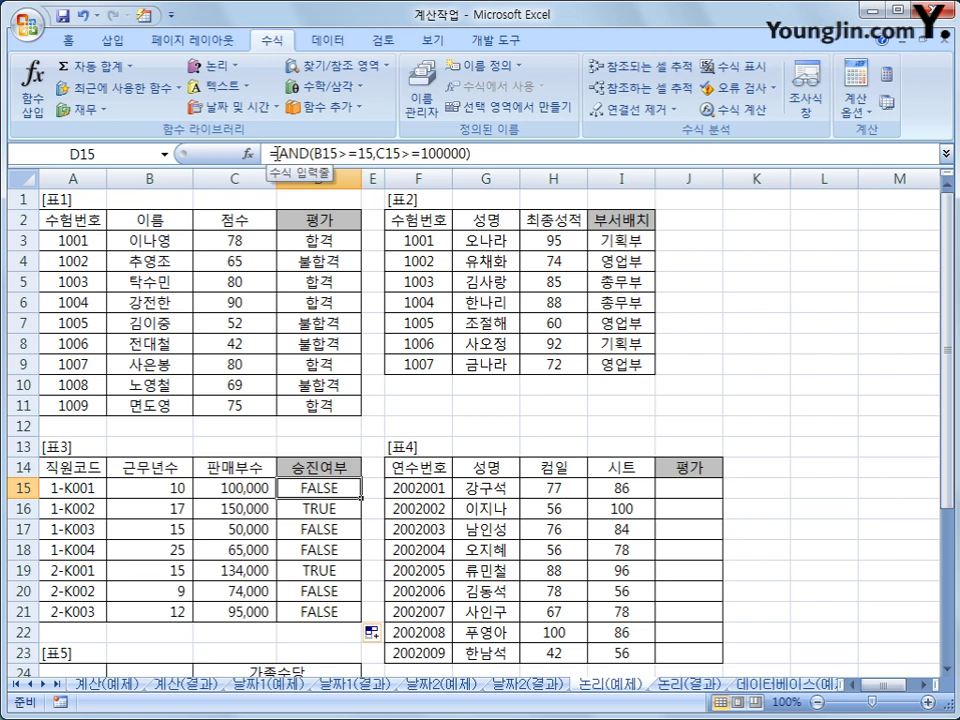
left_click_drag(277, 154, 522, 165)
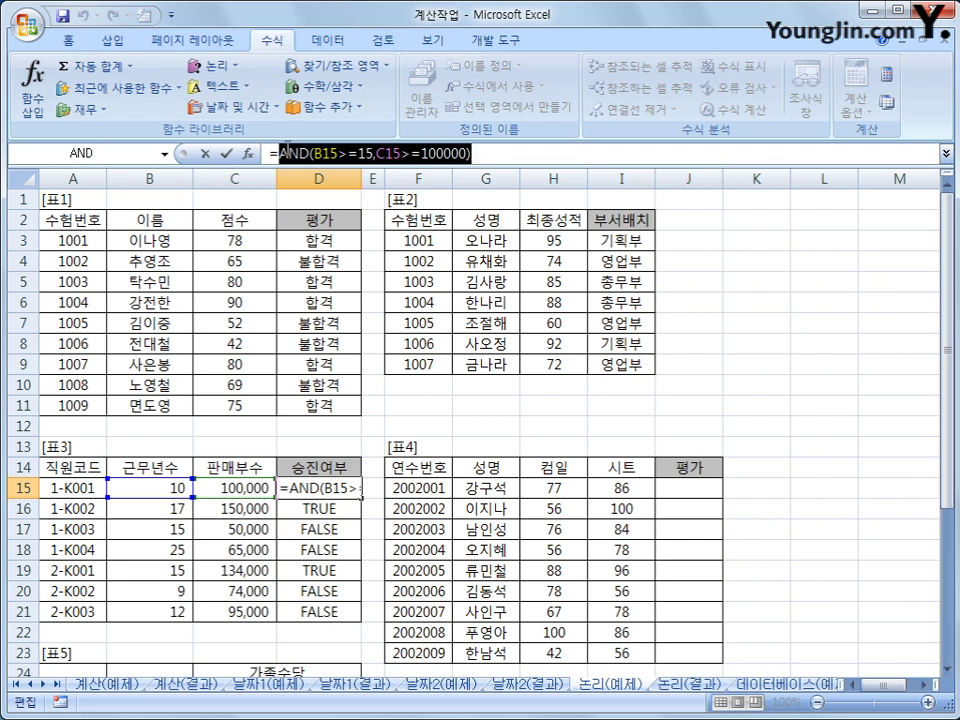
right_click(494, 153)
left_click(506, 163)
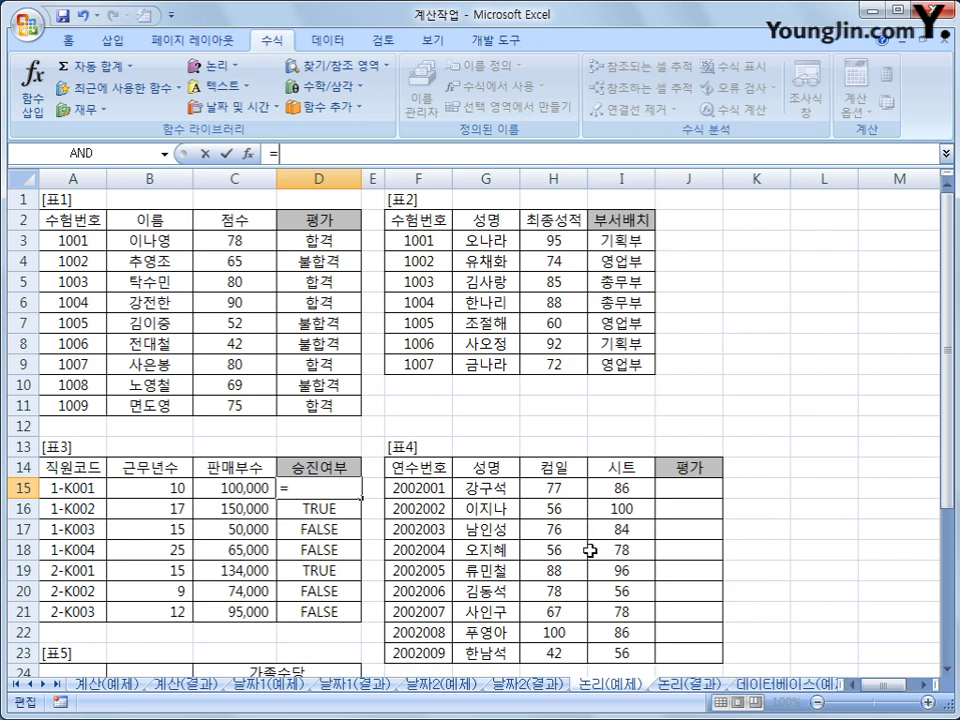
left_click(229, 68)
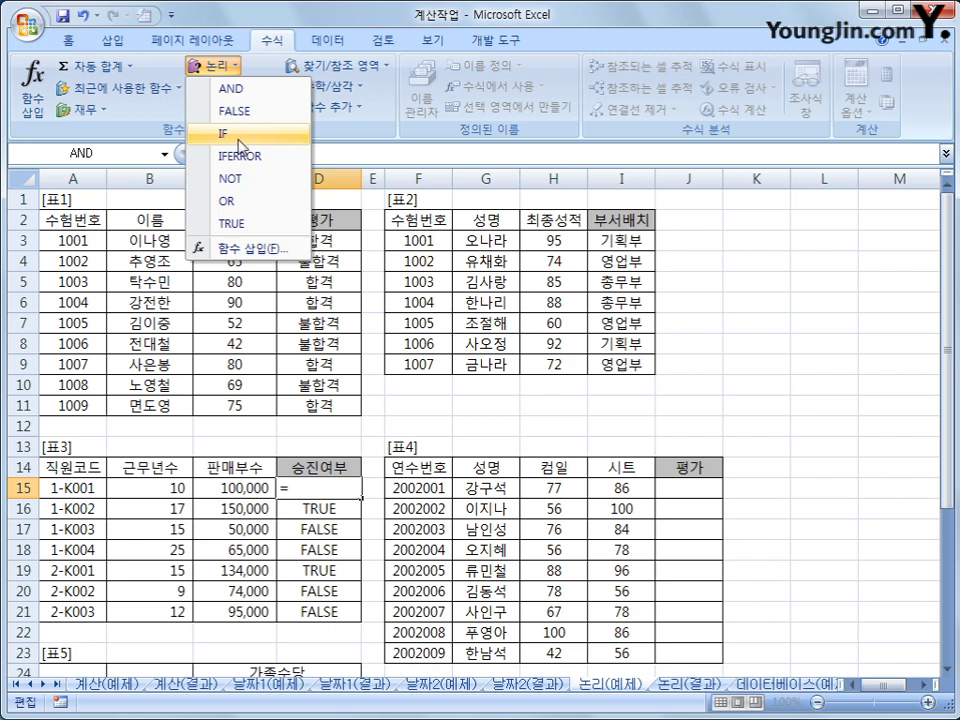
left_click(205, 134)
left_click_drag(289, 209, 644, 157)
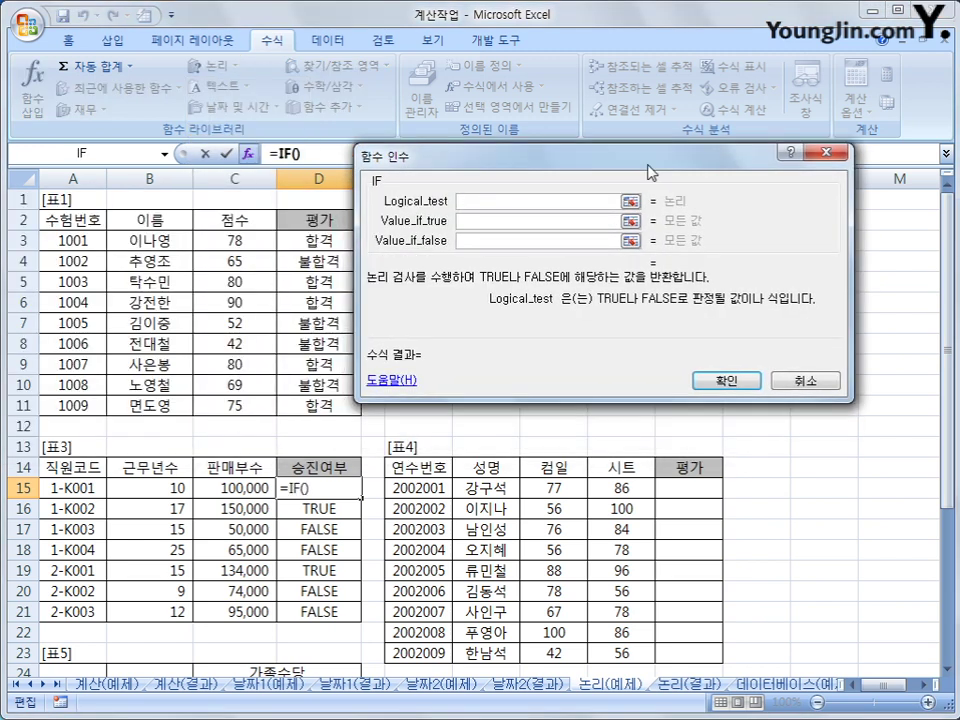
right_click(521, 200)
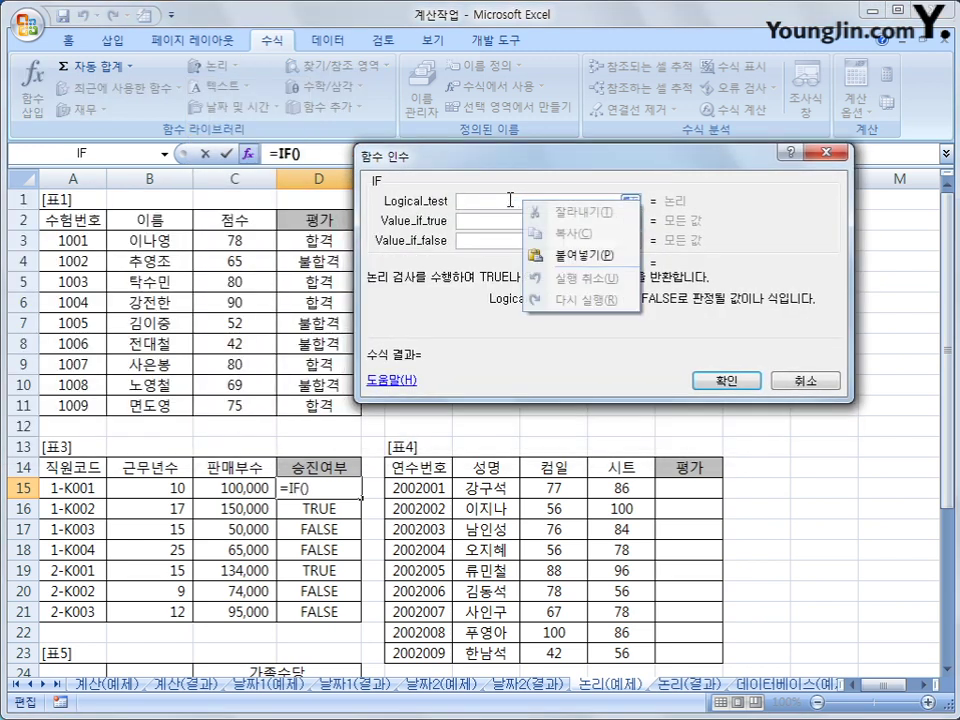
left_click(563, 256)
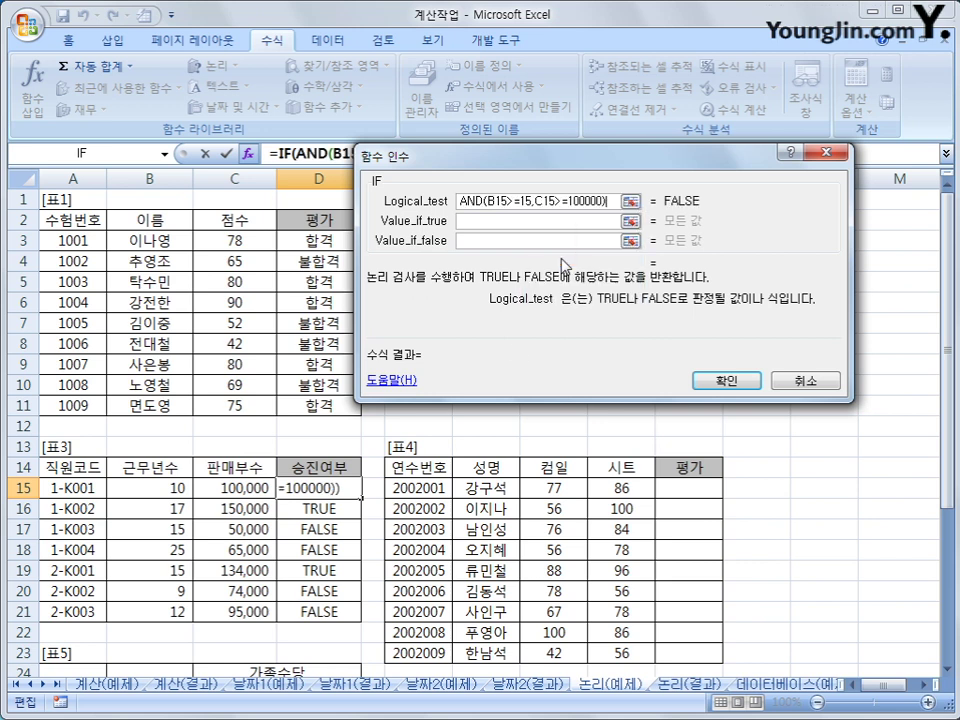
Step: Make the IF return "승진" when true and an empty string "" when false, and fill the formula down to D21
left_click(505, 222)
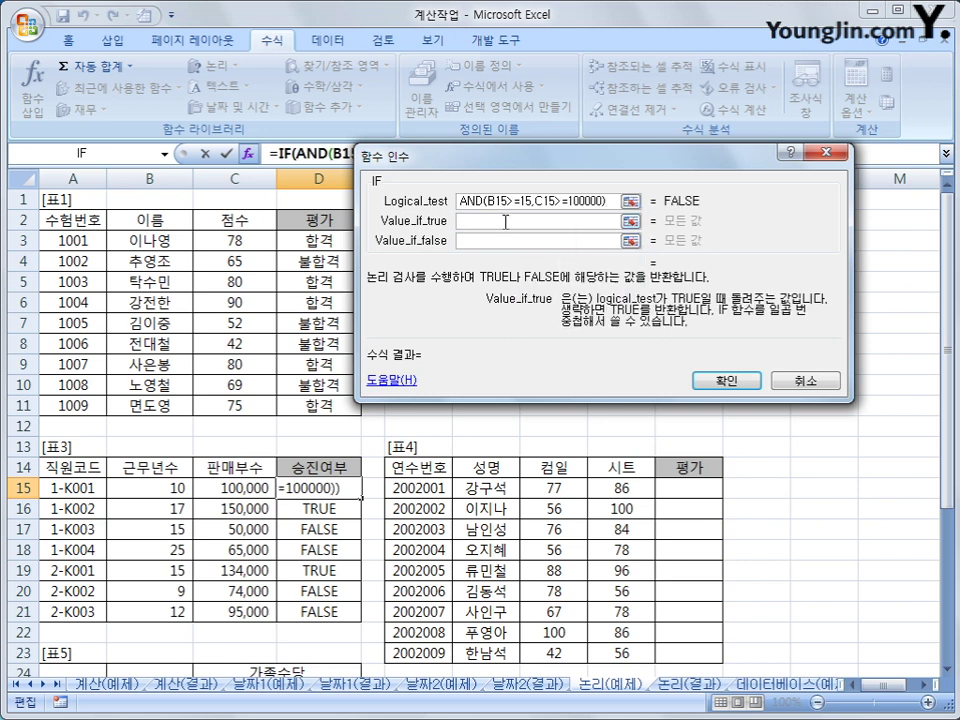
type("승진")
key("Tab")
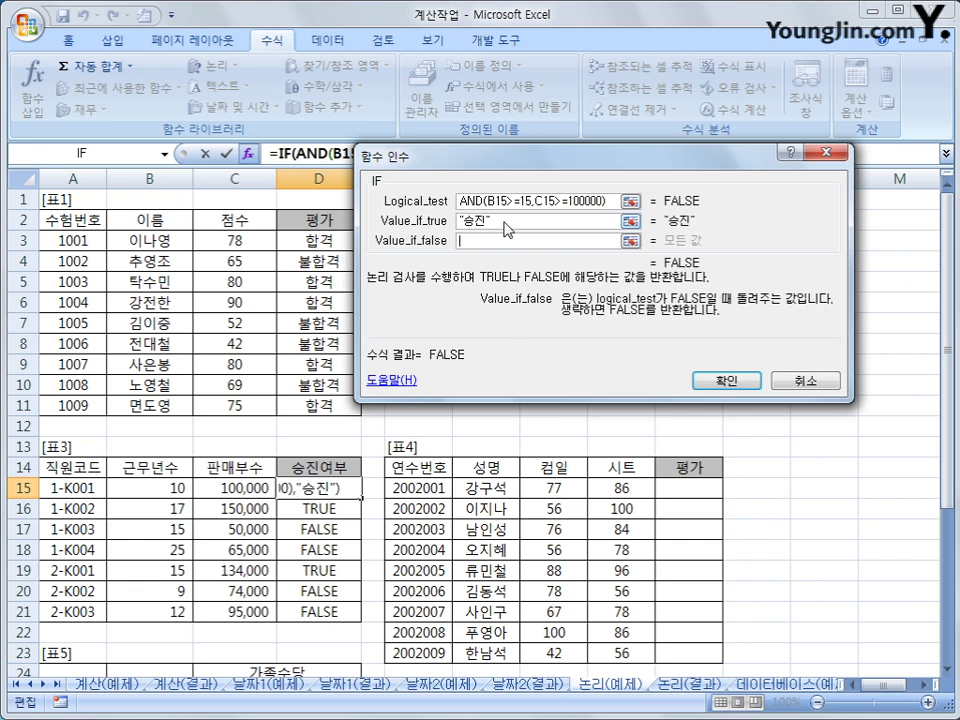
type("\"\"")
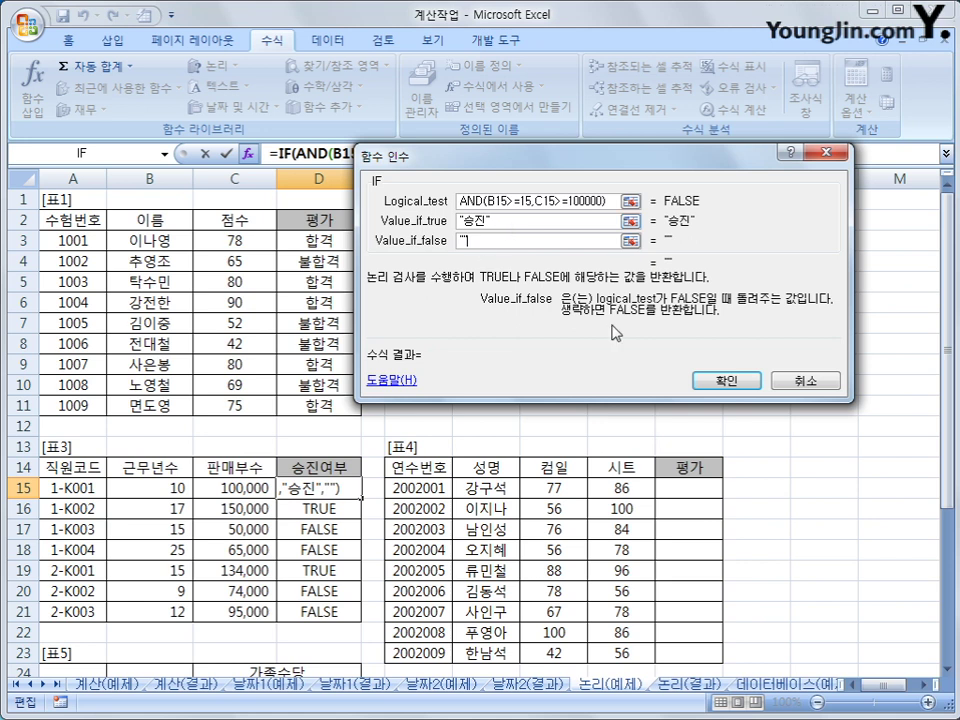
left_click(727, 380)
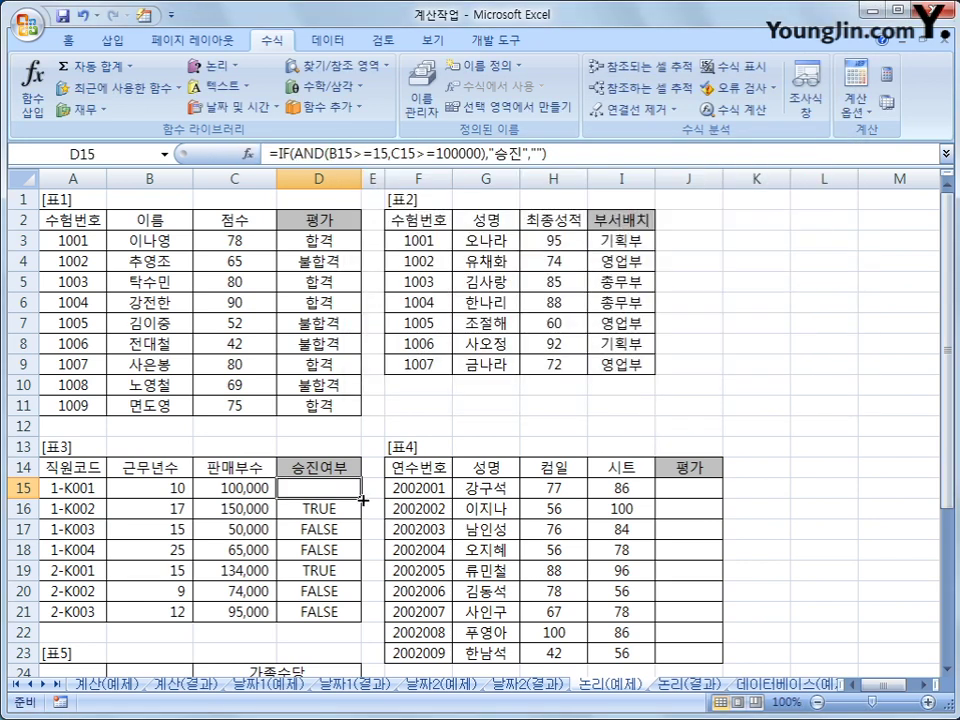
left_click_drag(361, 498, 361, 624)
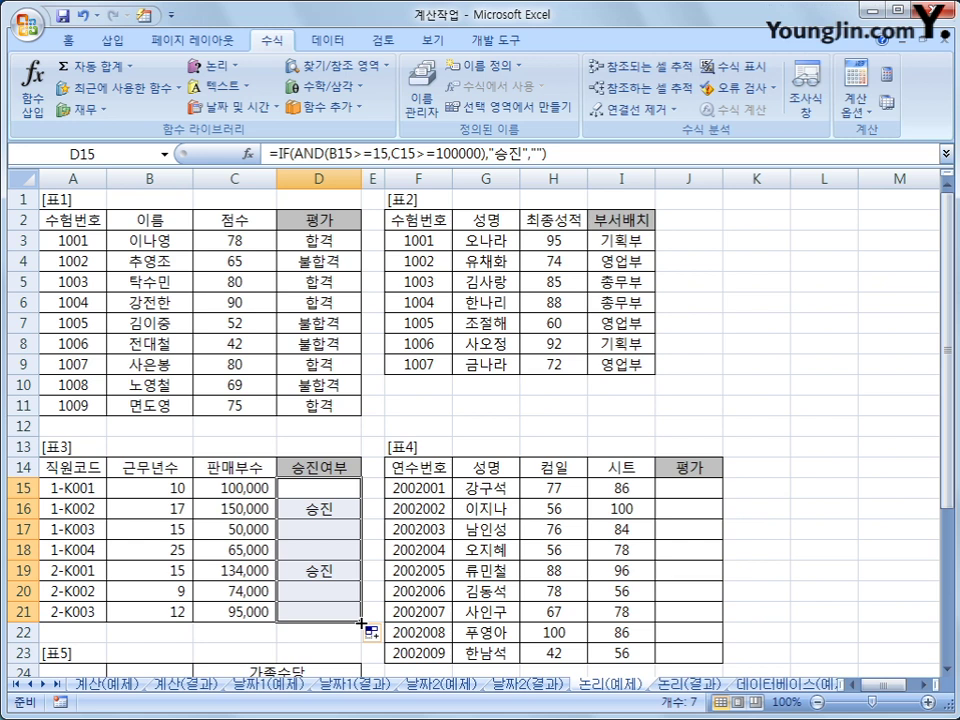
Step: Start an OR function in J15 of [표4] with H15>=85 as the first condition
left_click(690, 492)
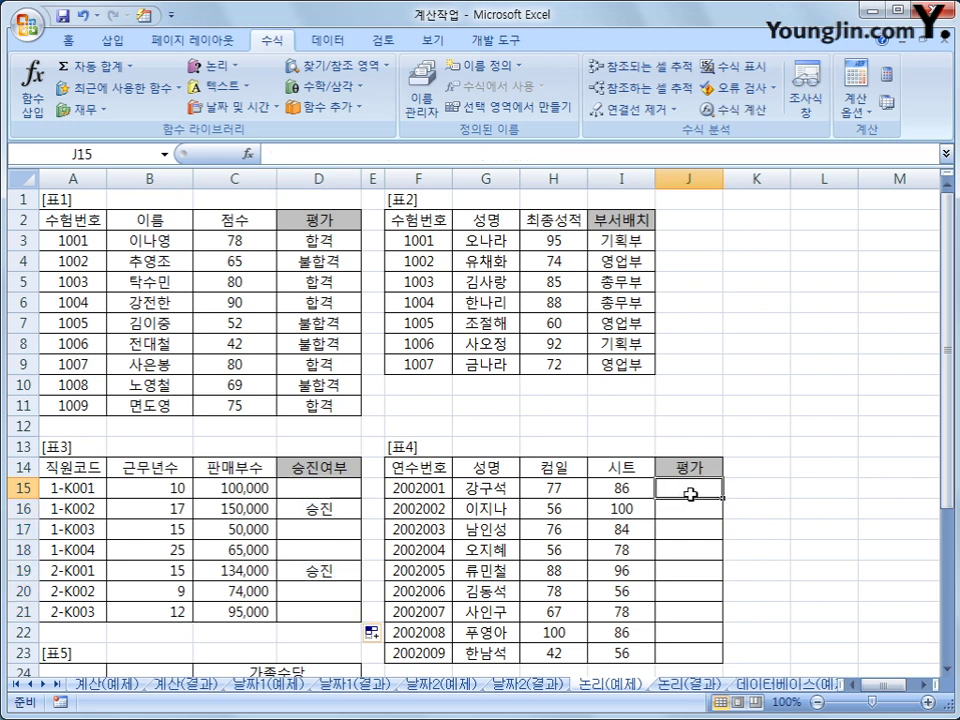
scroll(690, 494, "down", 3)
scroll(690, 494, "down", 1)
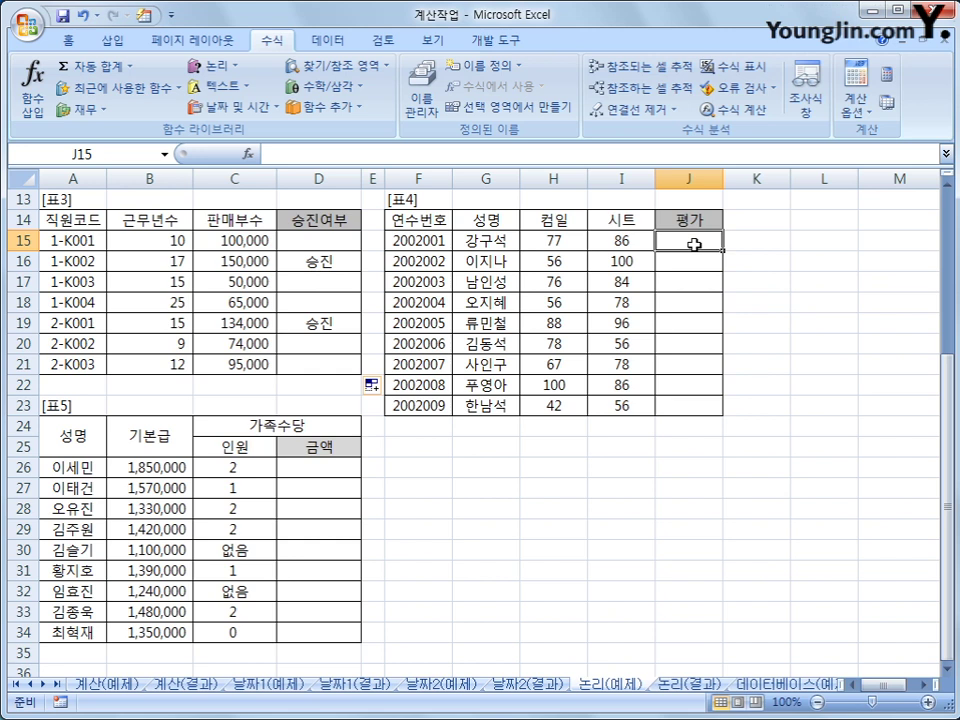
left_click(212, 65)
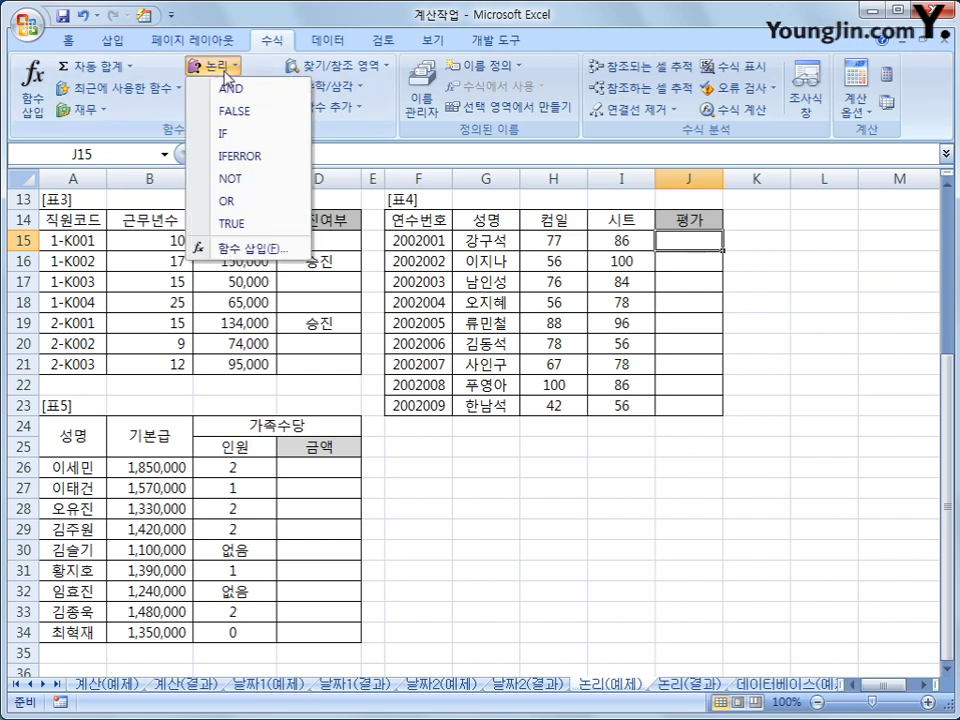
left_click(236, 201)
left_click_drag(291, 199, 525, 362)
left_click(553, 240)
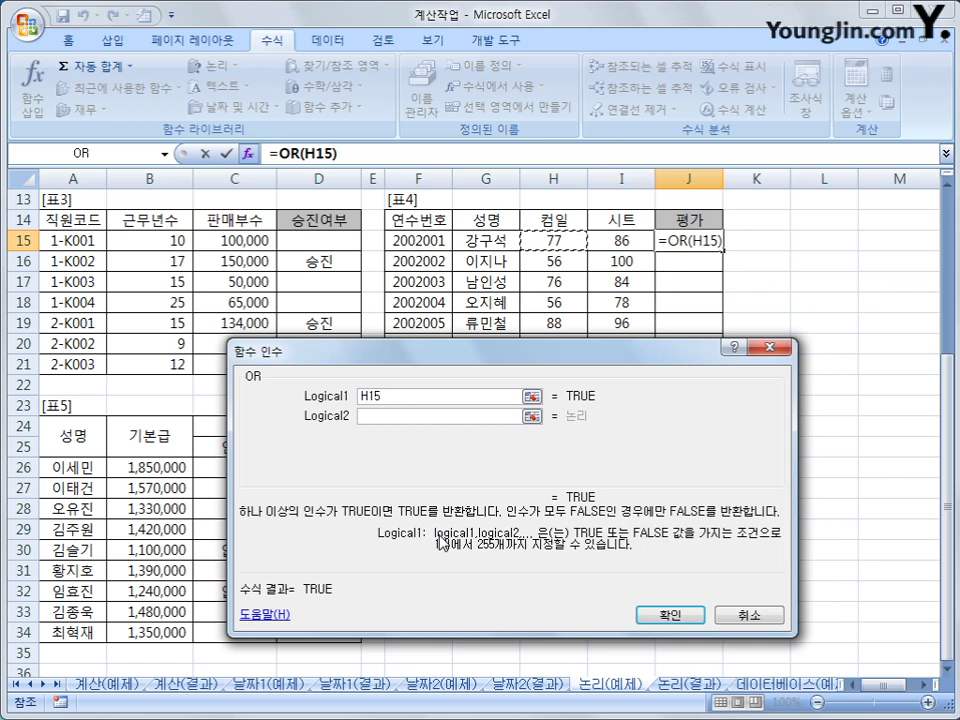
type(">=85")
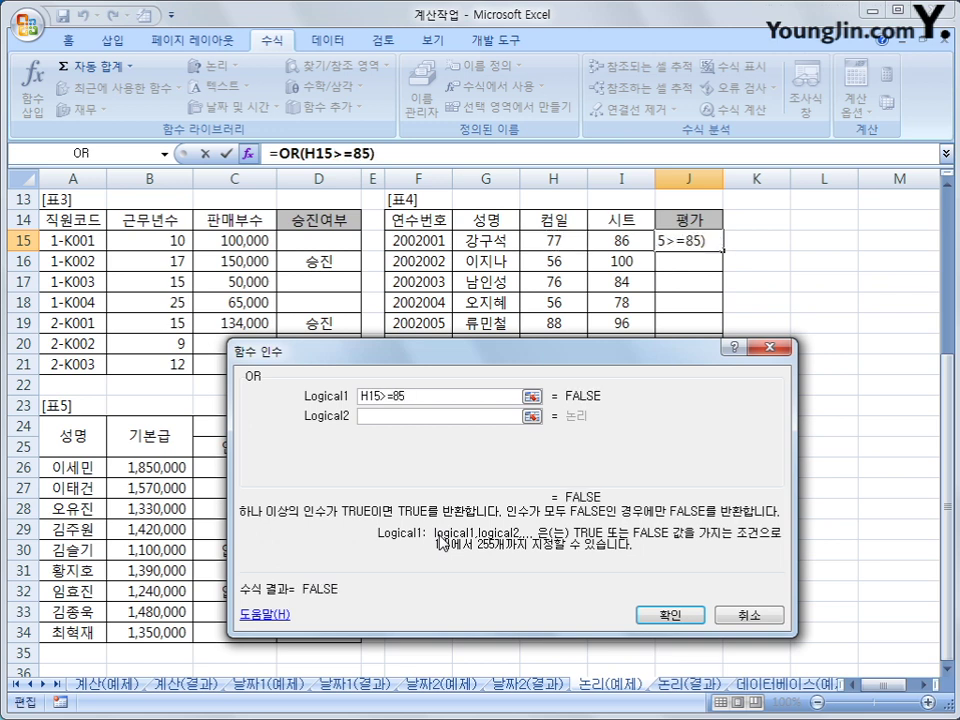
Step: Add I15>=85 as the second condition of the OR function
left_click(429, 416)
left_click(617, 242)
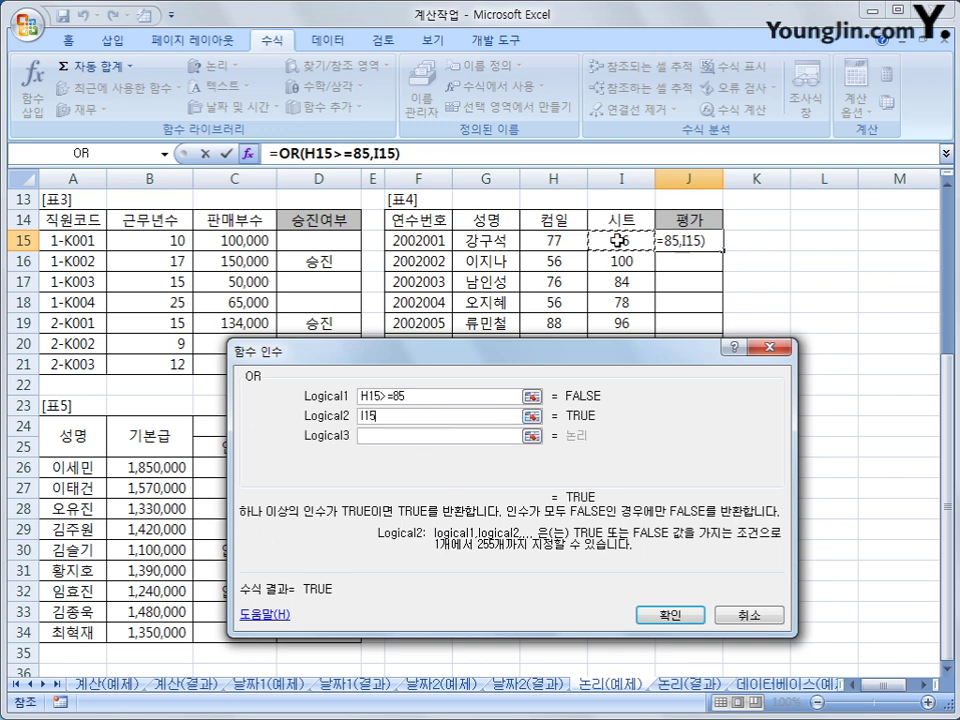
type(">=")
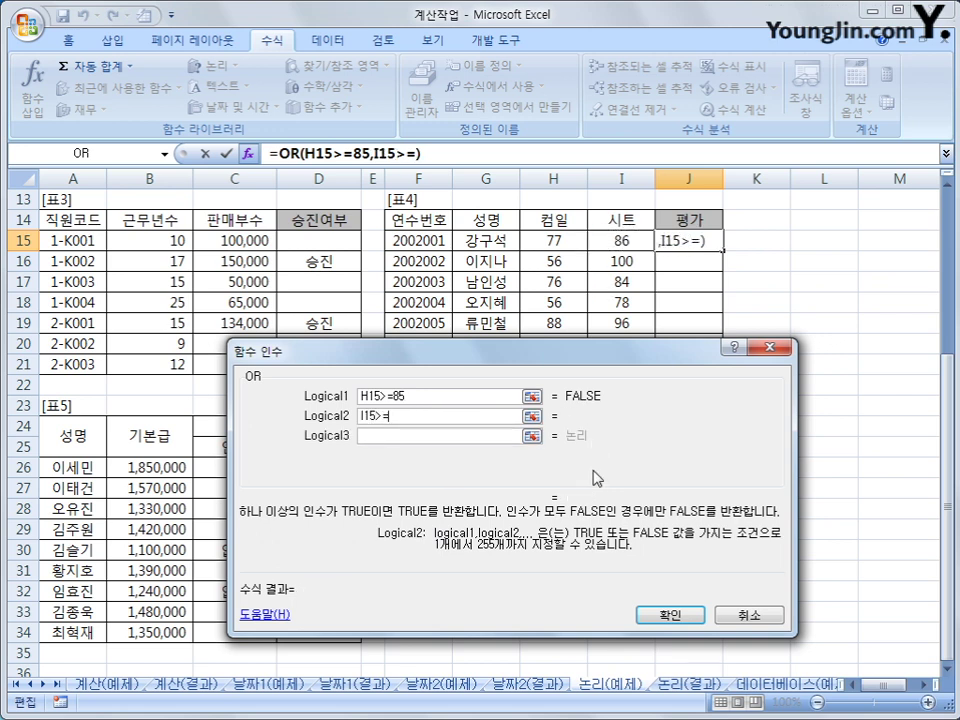
type("85")
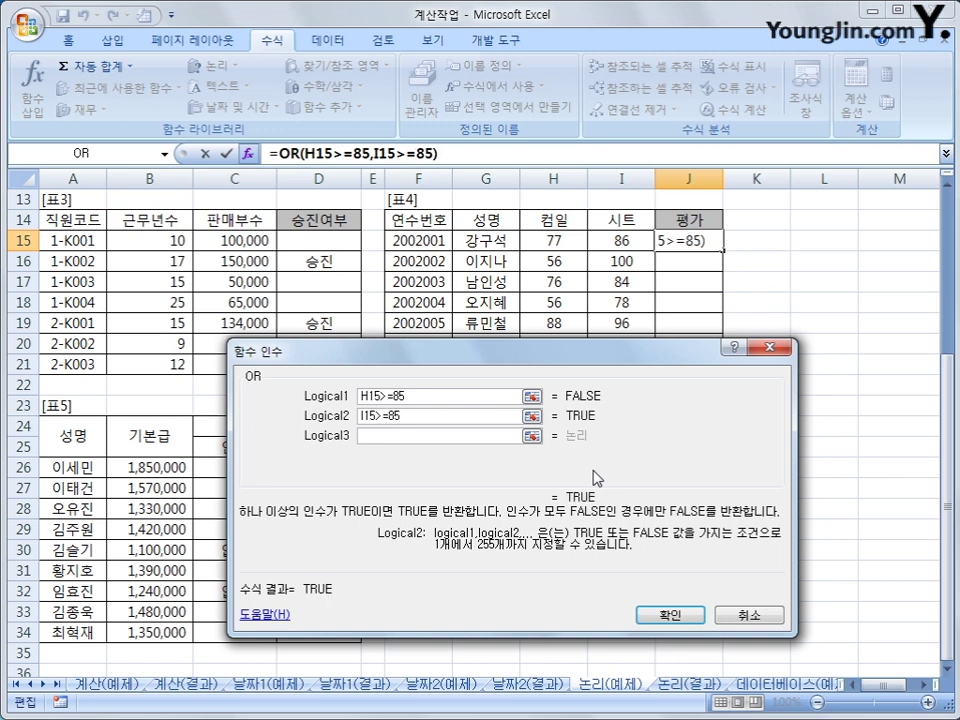
Step: Finish the OR function in J15, fill it down to J23, and check the copied formula in J17
left_click(664, 612)
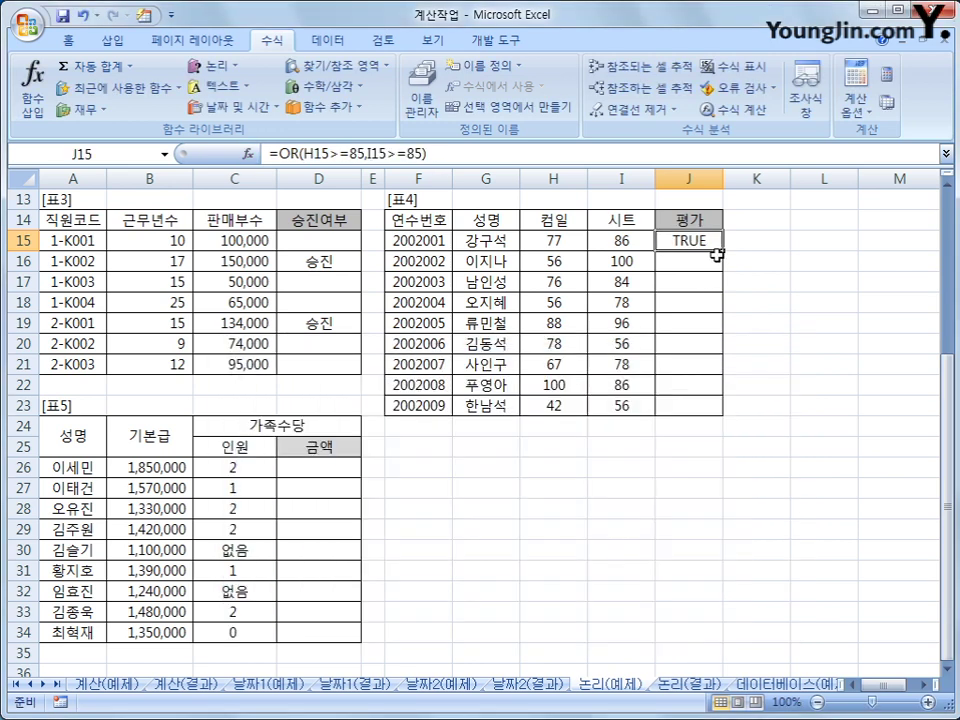
left_click(718, 254)
left_click(720, 246)
left_click_drag(720, 246, 729, 410)
left_click(707, 241)
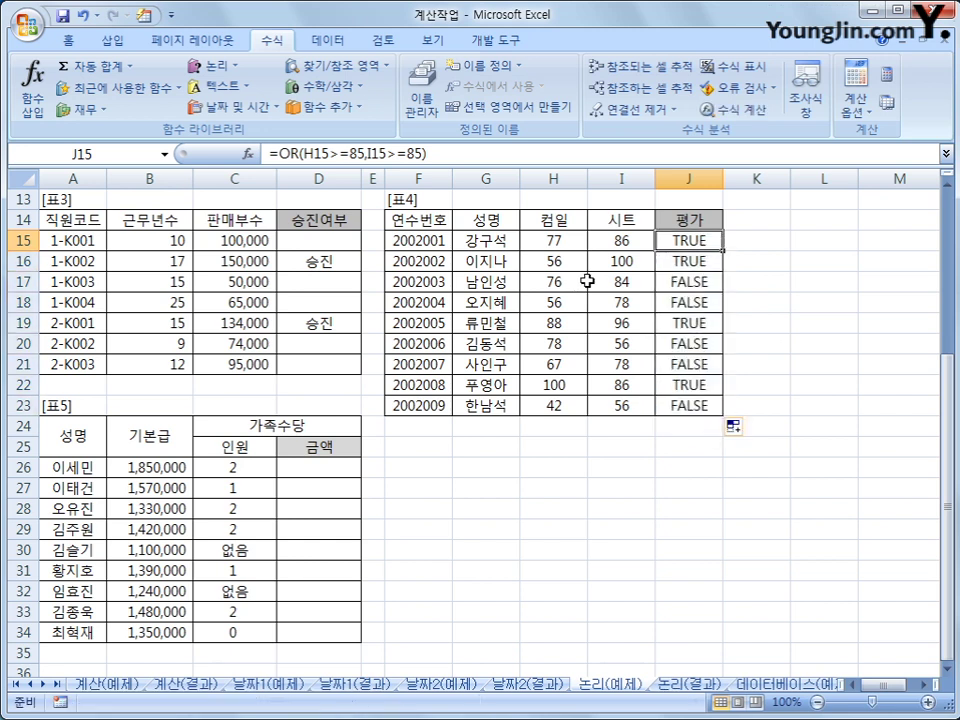
left_click(690, 281)
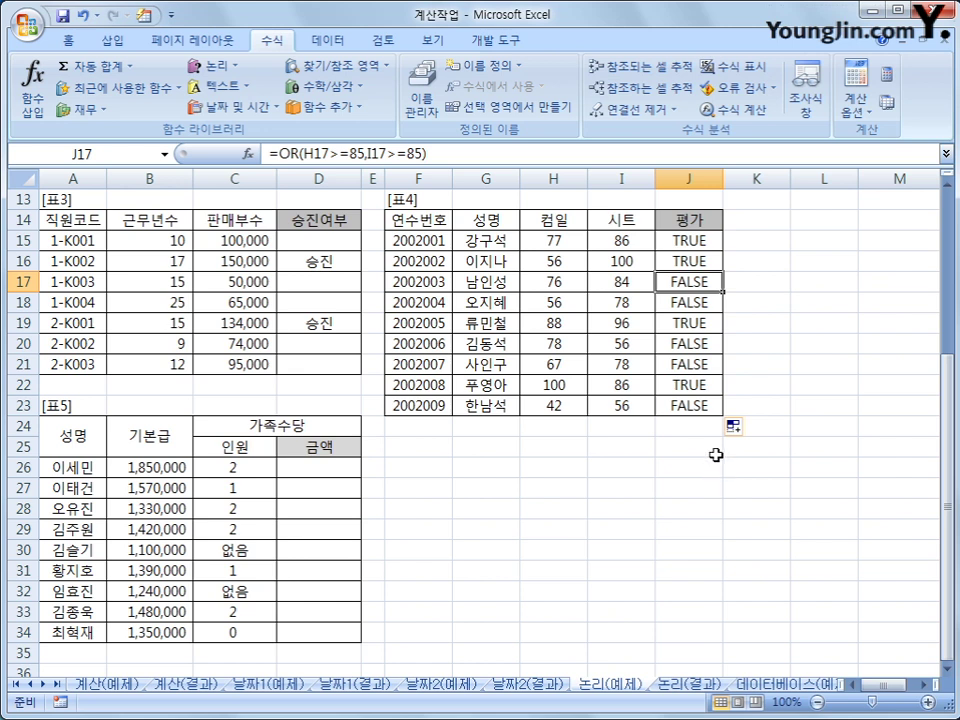
Step: Cut the OR expression out of J15's formula and paste it as the logical test of a new IF function there
left_click(707, 243)
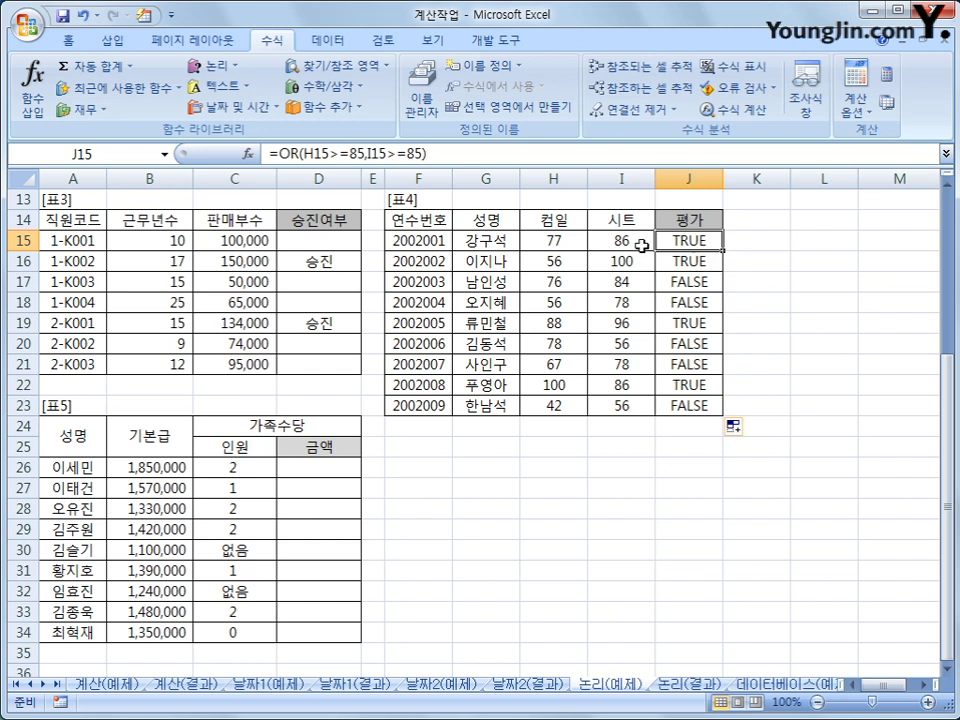
left_click_drag(279, 153, 429, 160)
right_click(445, 153)
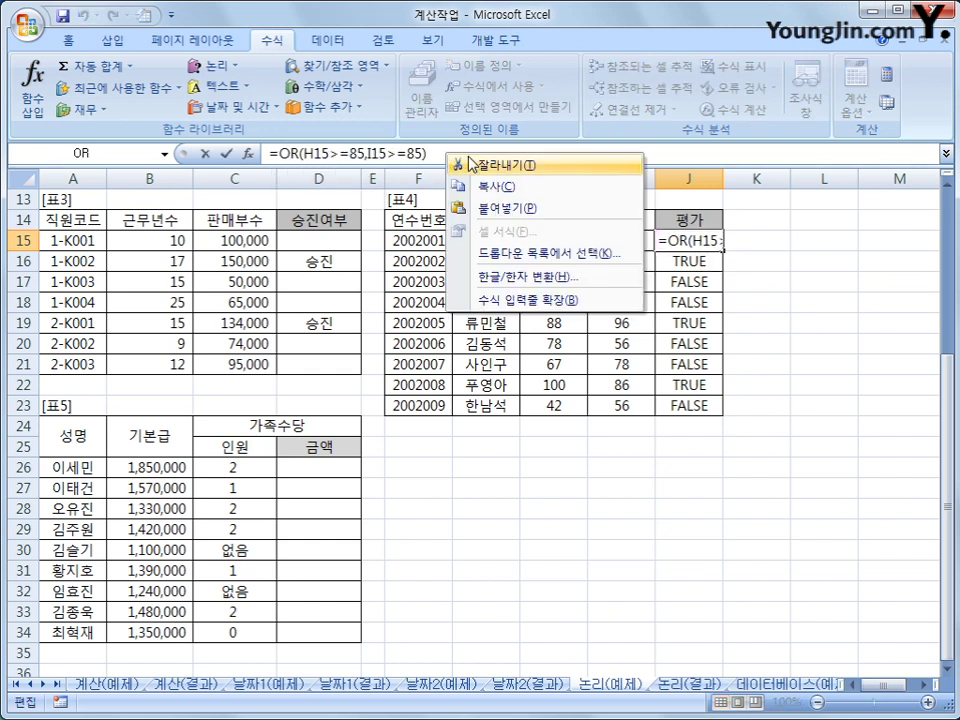
left_click(504, 167)
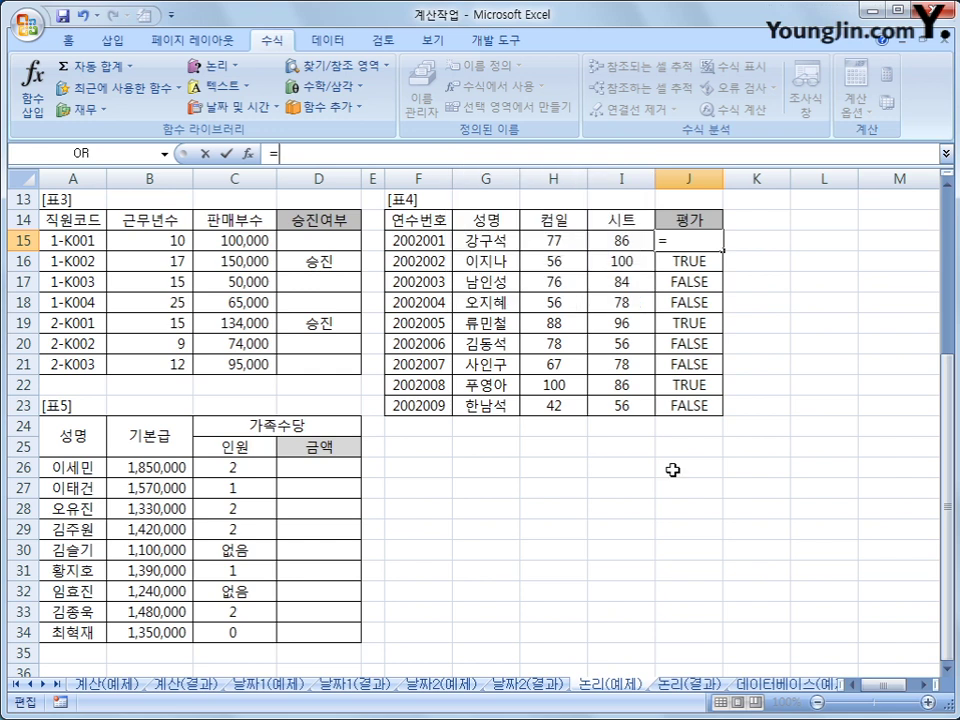
left_click(214, 65)
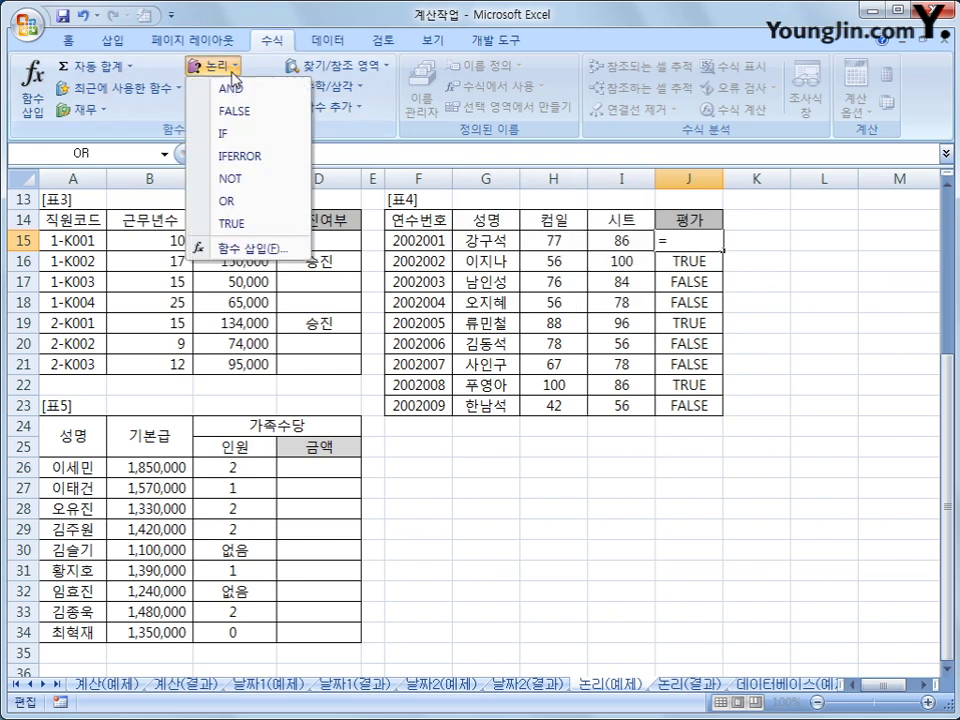
left_click(246, 133)
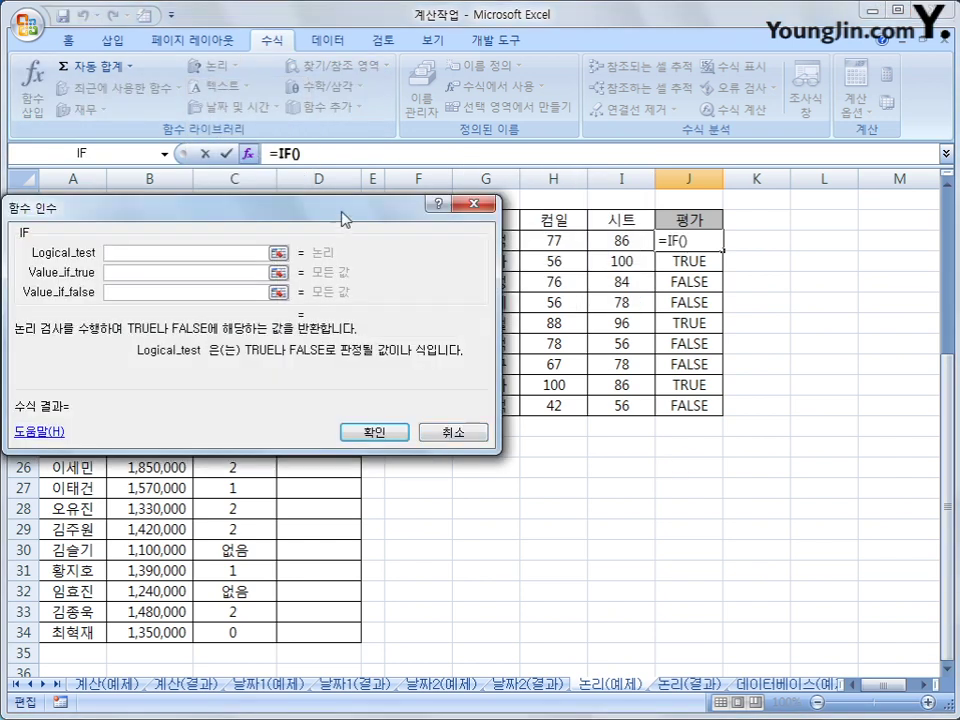
left_click_drag(343, 216, 527, 296)
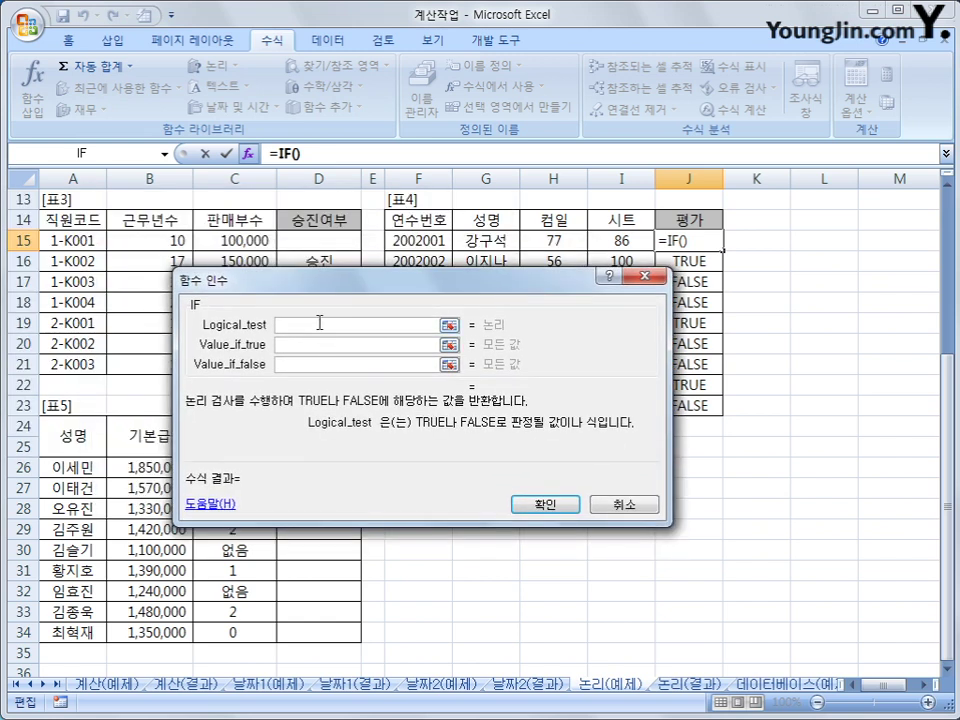
right_click(319, 323)
left_click(363, 379)
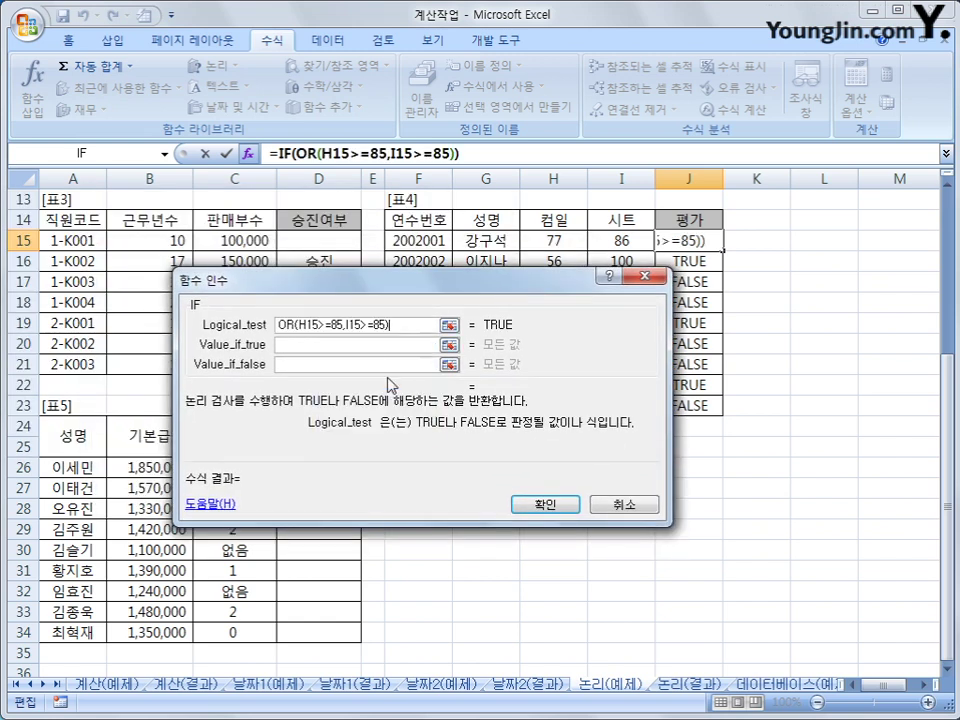
Step: Make the IF in J15 return "이수" when true and an empty string "" when false, and fill the formula down to J23
left_click(374, 344)
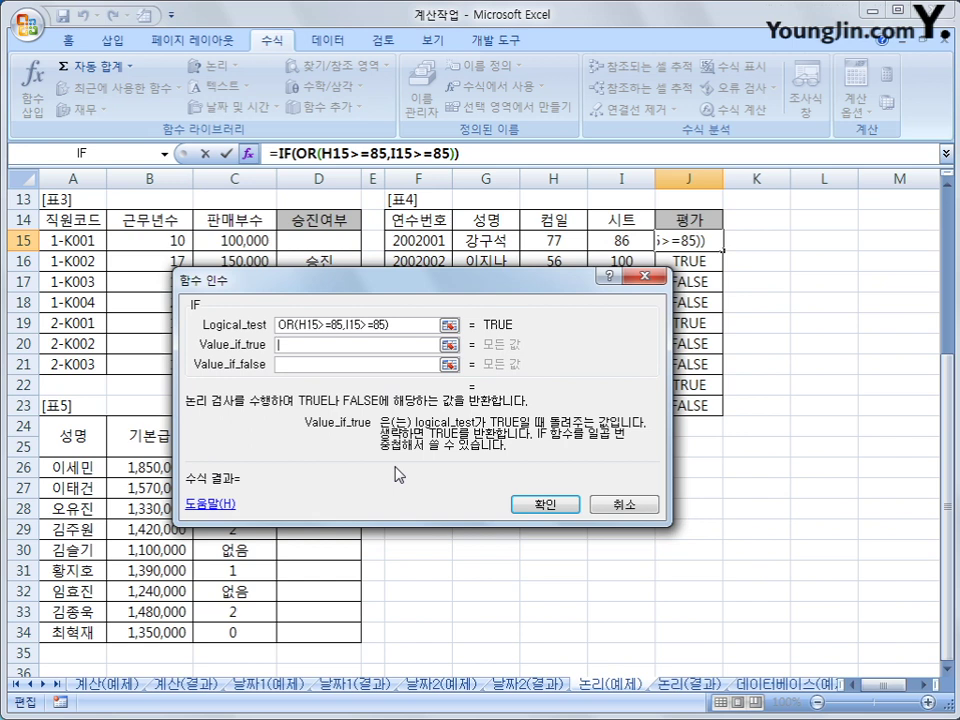
type("이수")
key("Tab")
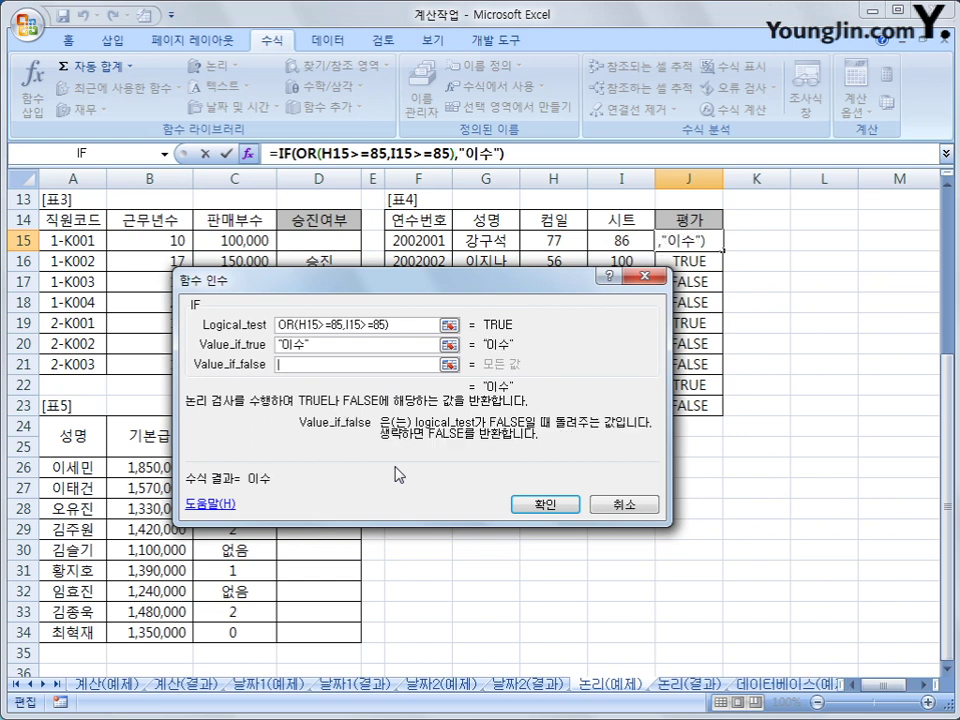
type("\"\"")
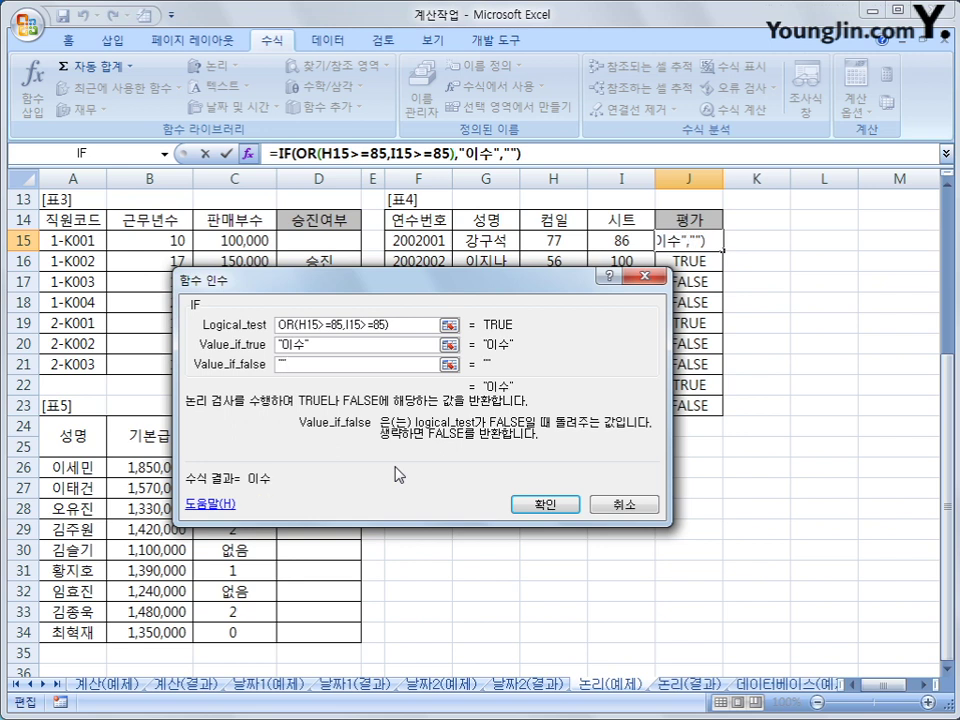
left_click(547, 506)
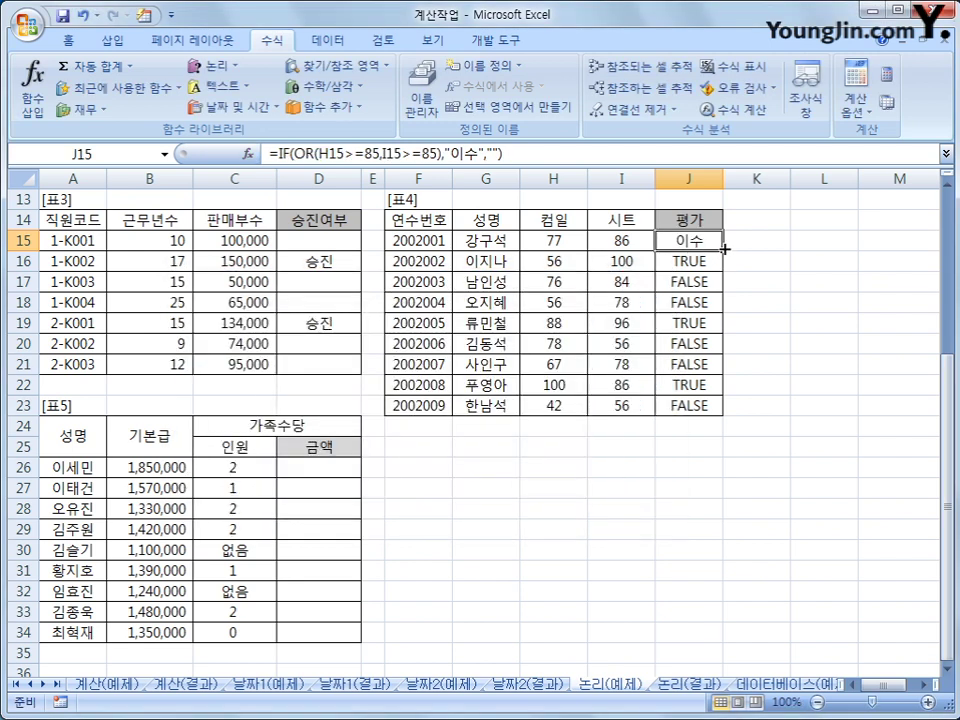
left_click_drag(724, 249, 708, 409)
left_click(707, 406)
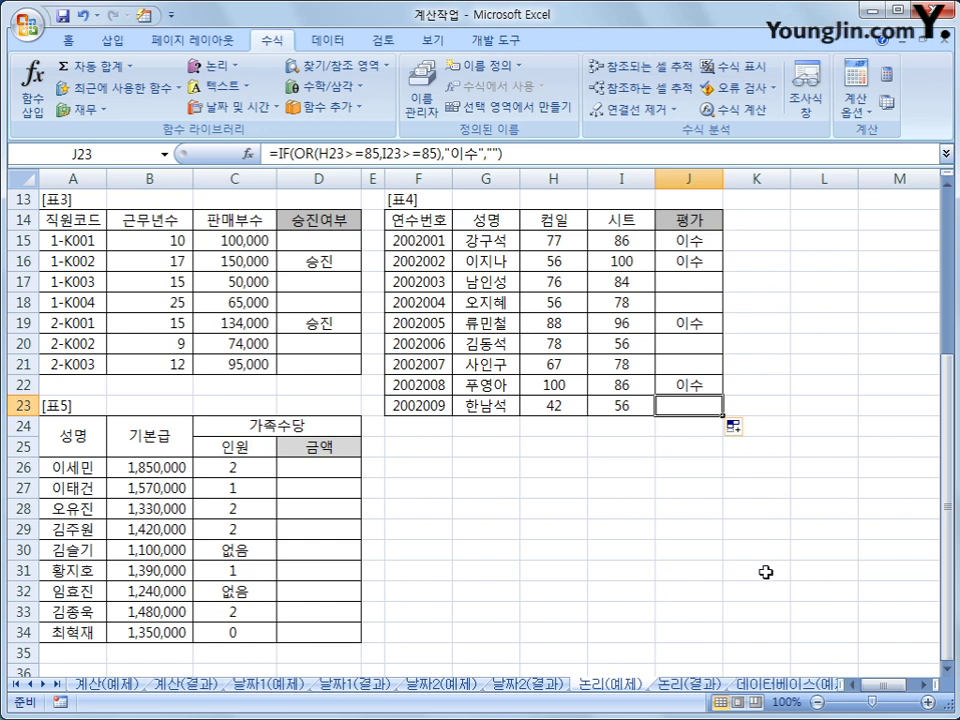
Step: Review the 인원 values in [표5] and enter the formula =C26*100000 in D26 of the 금액 column
scroll(572, 519, "down", 4)
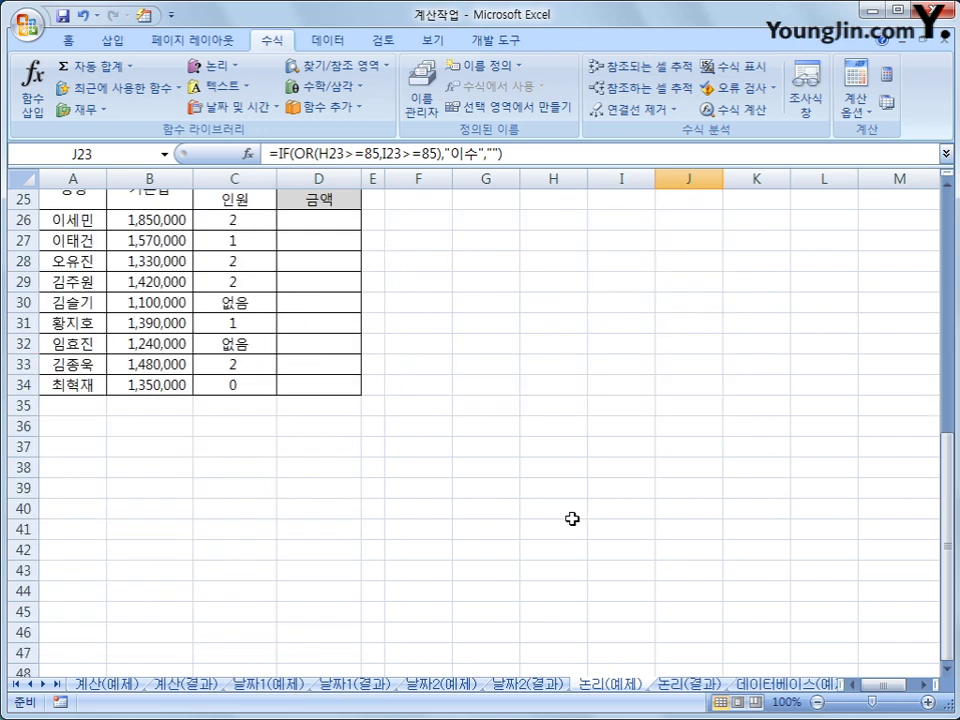
scroll(572, 519, "up", 1)
left_click(343, 284)
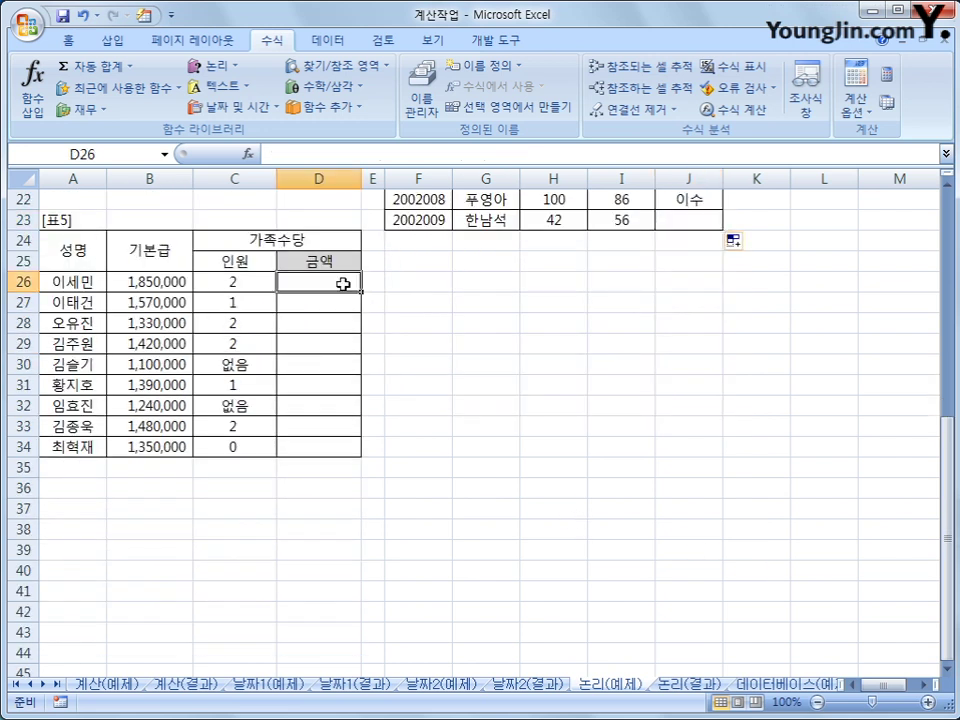
left_click(227, 277)
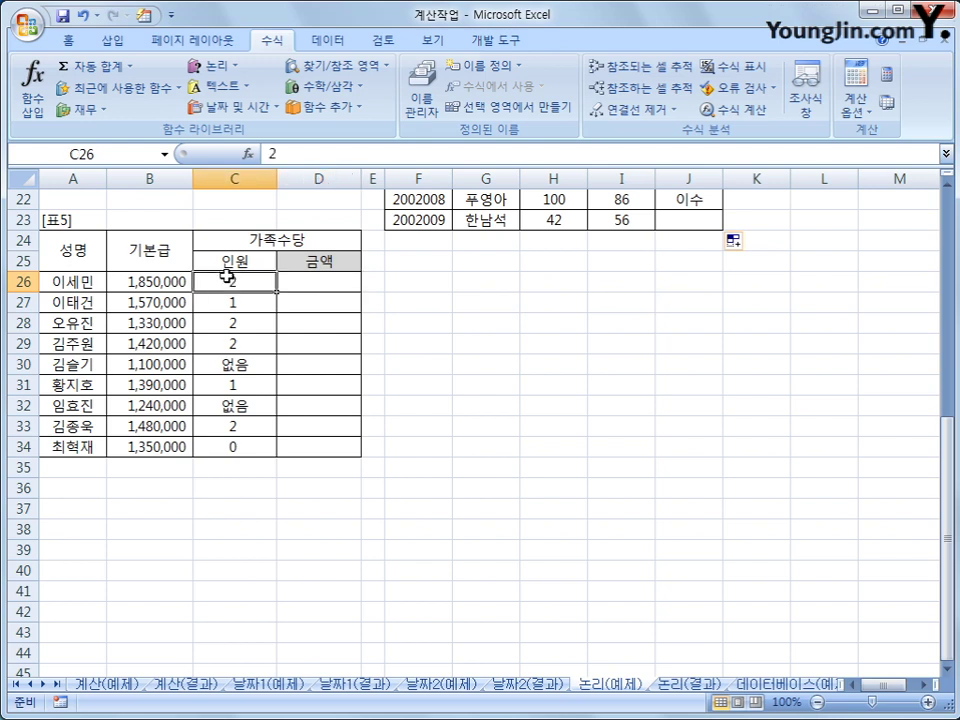
left_click_drag(227, 277, 231, 439)
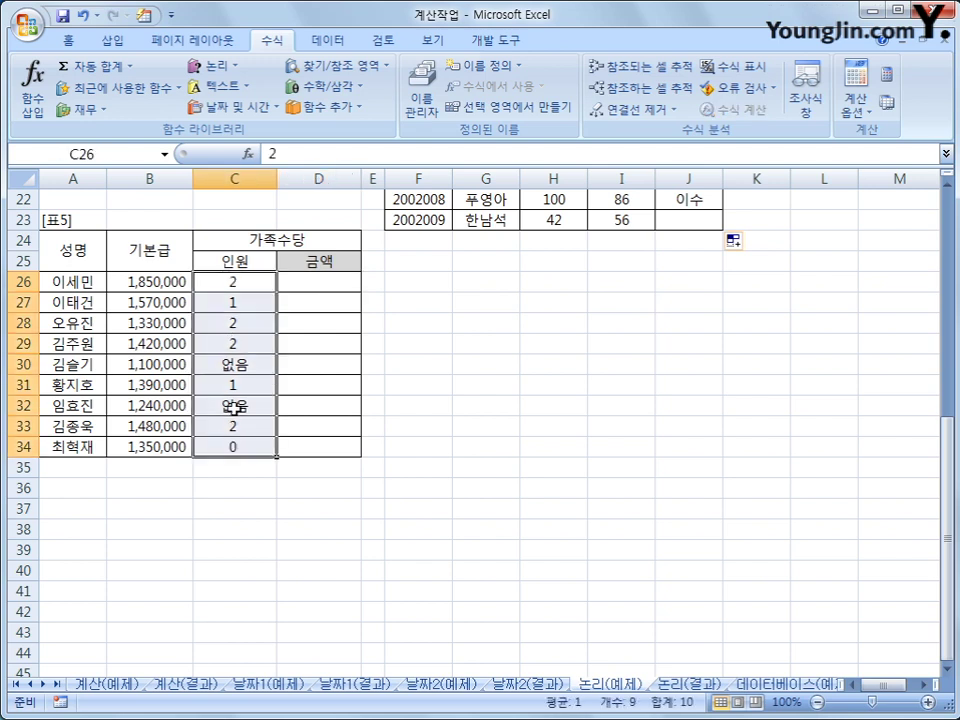
left_click(255, 281)
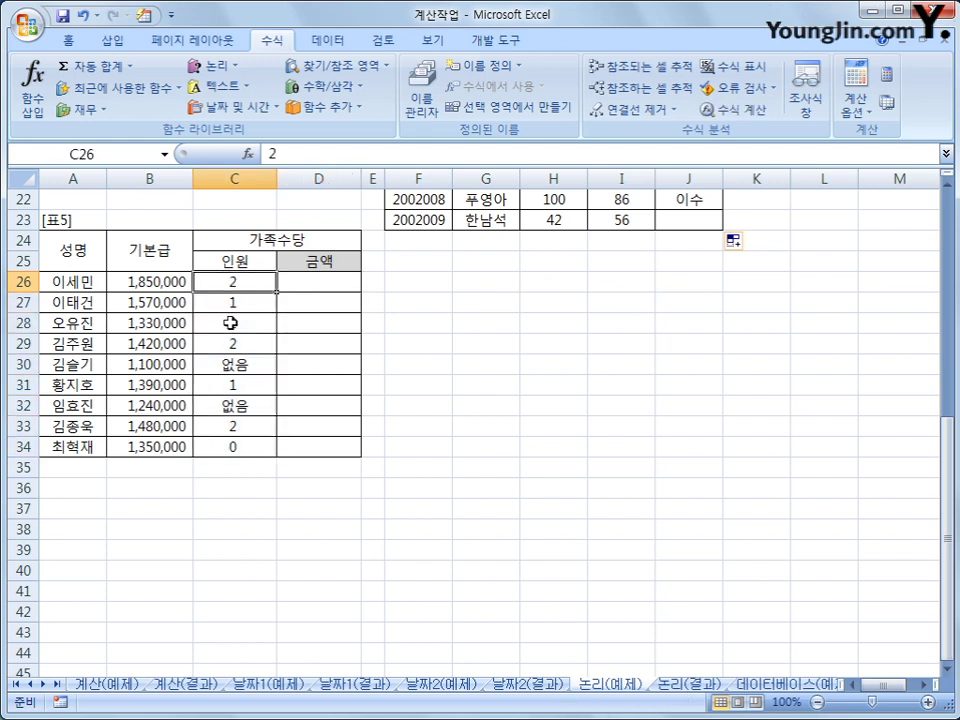
left_click(303, 282)
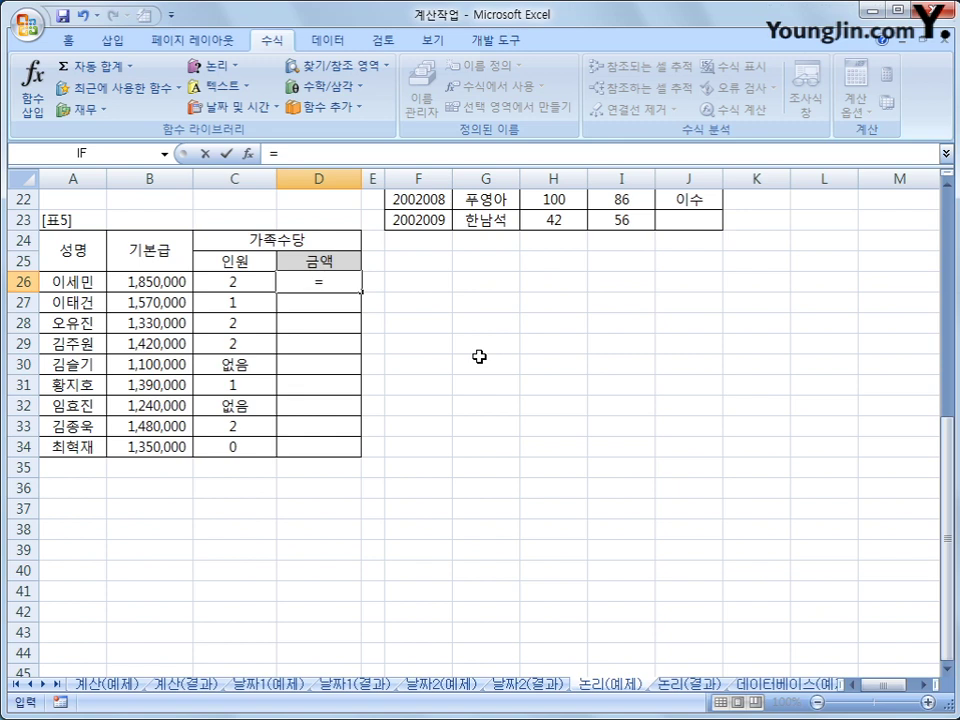
key("Left")
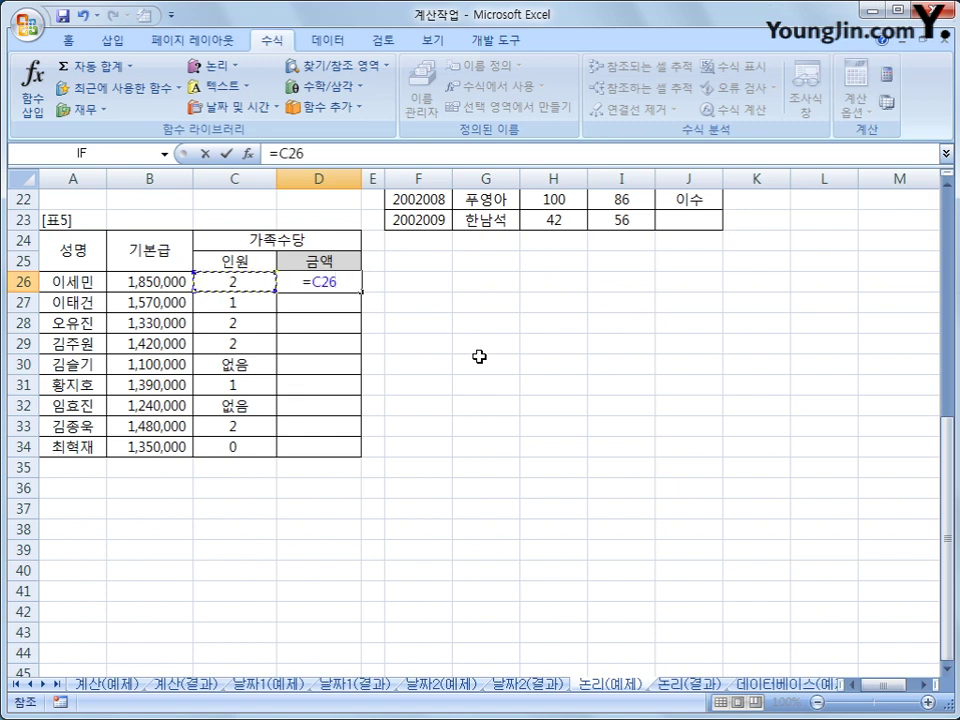
type("*100")
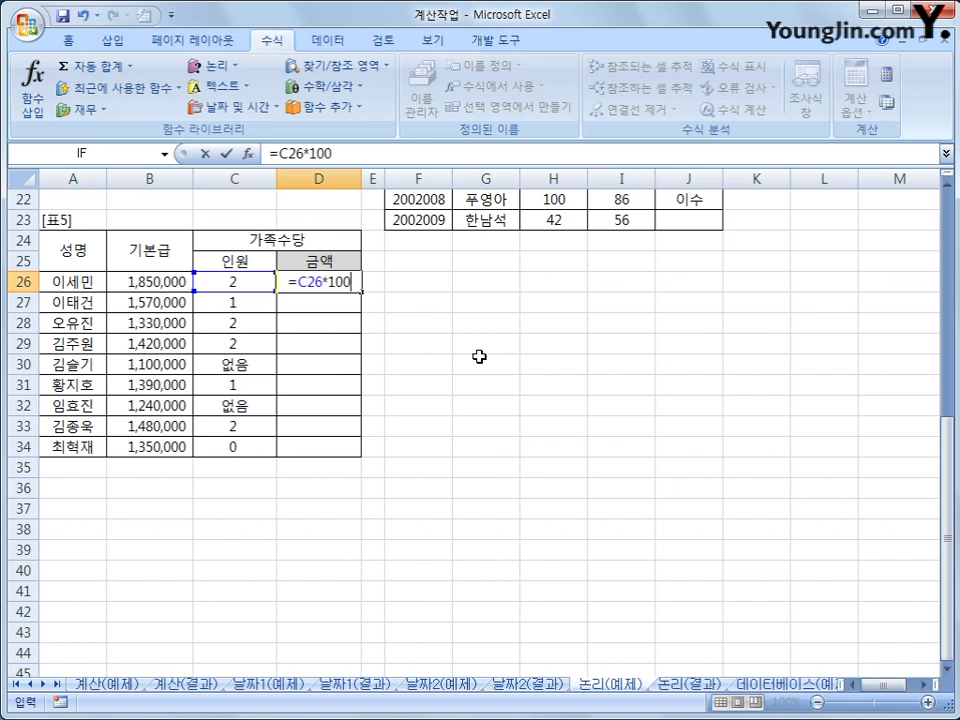
type("000")
key("Return")
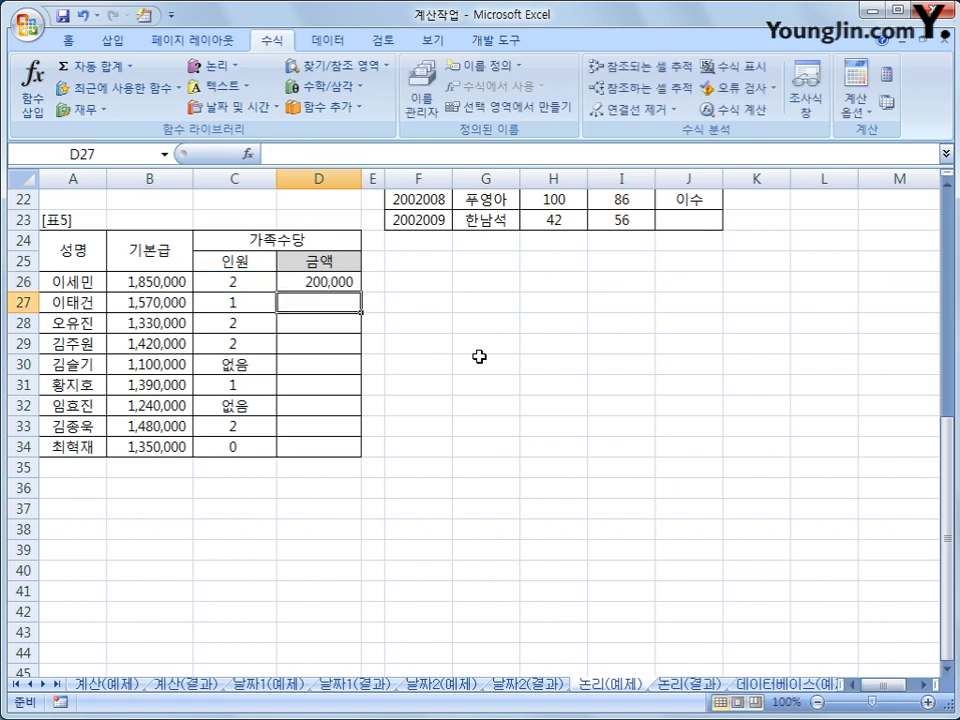
Step: Fill D26's formula down to D34 and check the rows whose 인원 is 없음
left_click(332, 290)
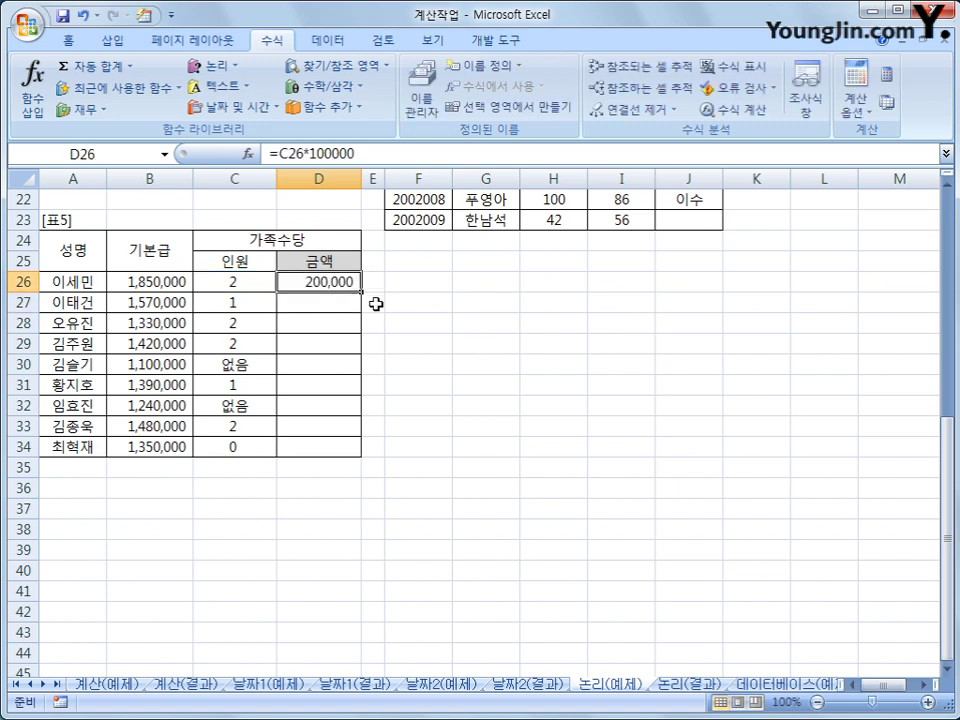
left_click_drag(362, 291, 345, 451)
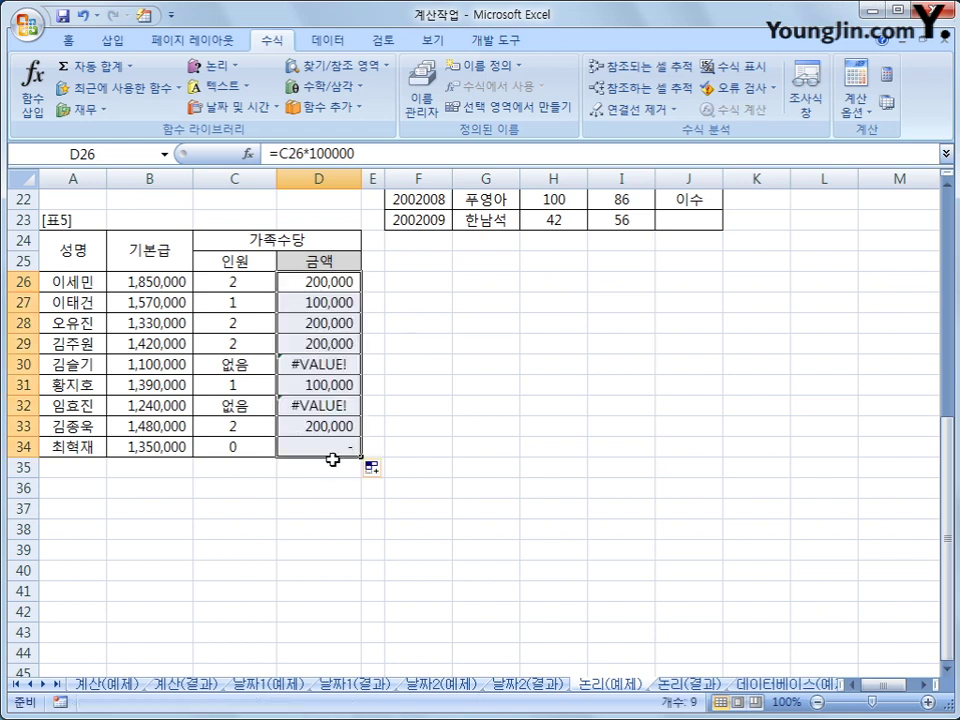
left_click(261, 364)
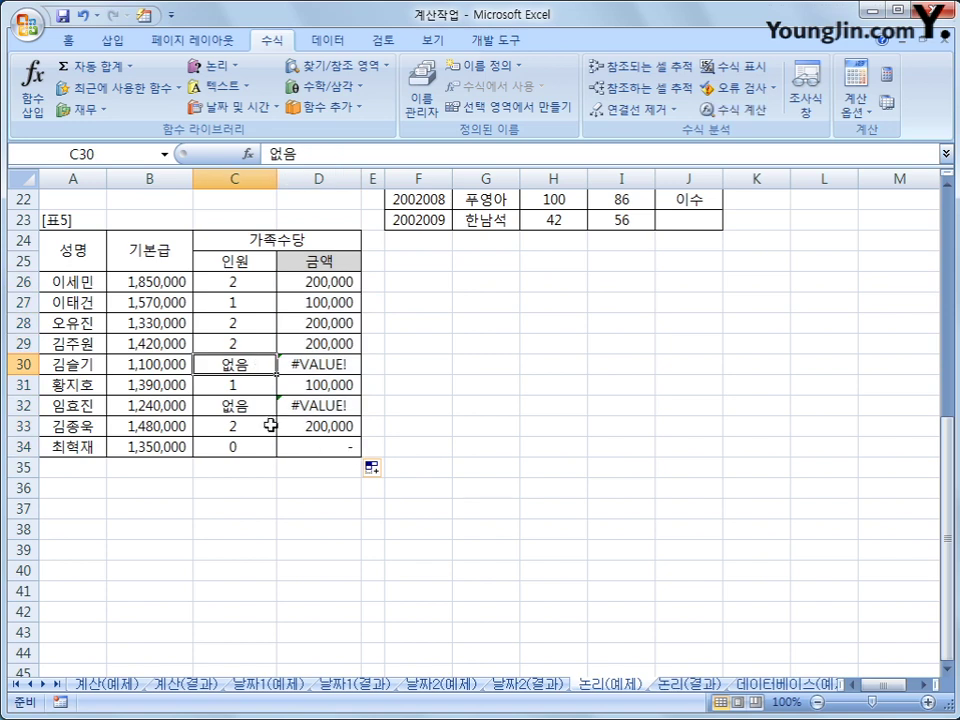
left_click(266, 405)
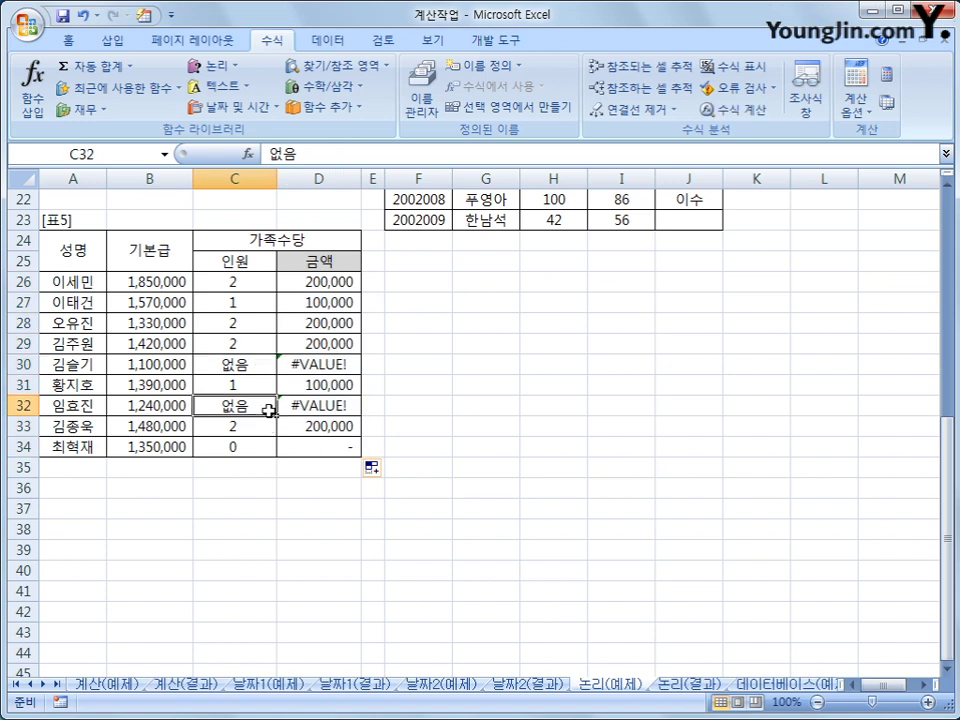
left_click(331, 366)
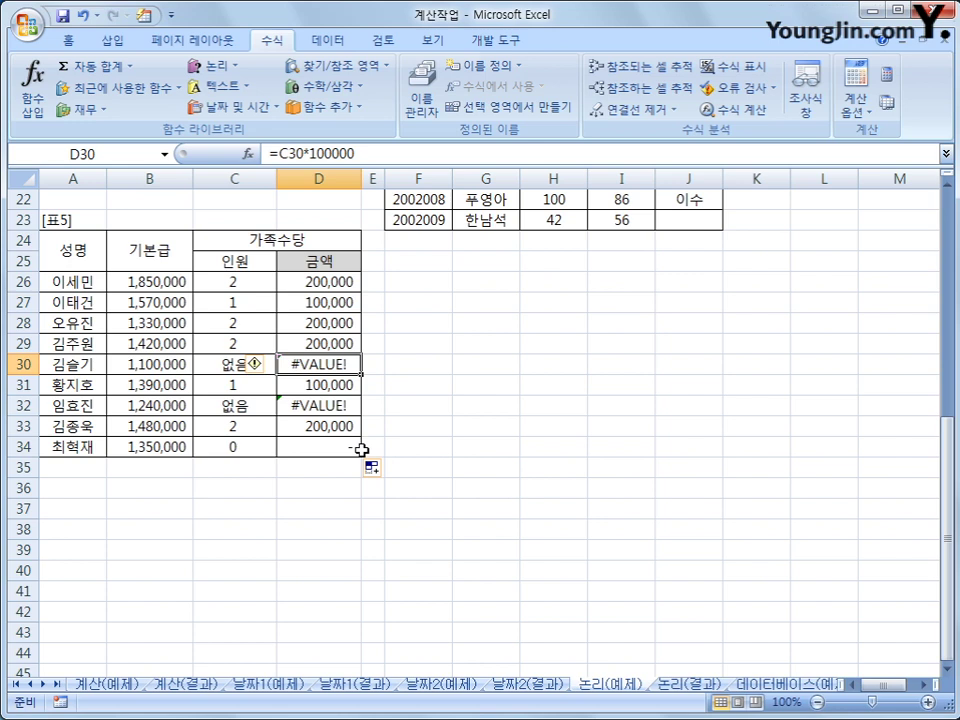
Step: Cut C26*100000 out of D26's formula and paste it as the Value argument of a new IFERROR function there
left_click(340, 282)
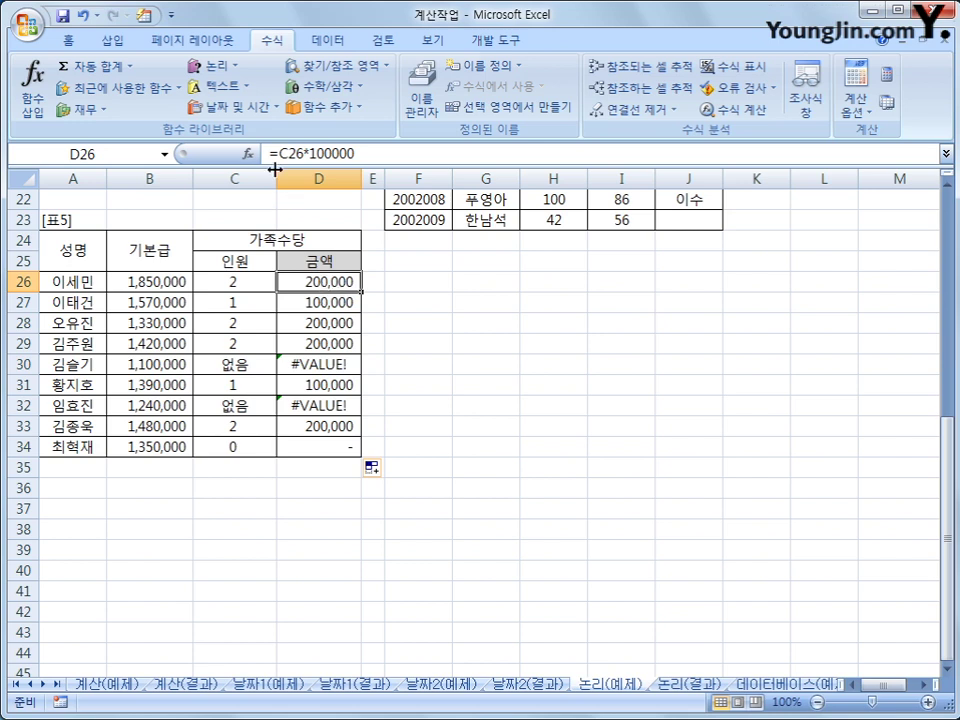
left_click_drag(276, 153, 379, 154)
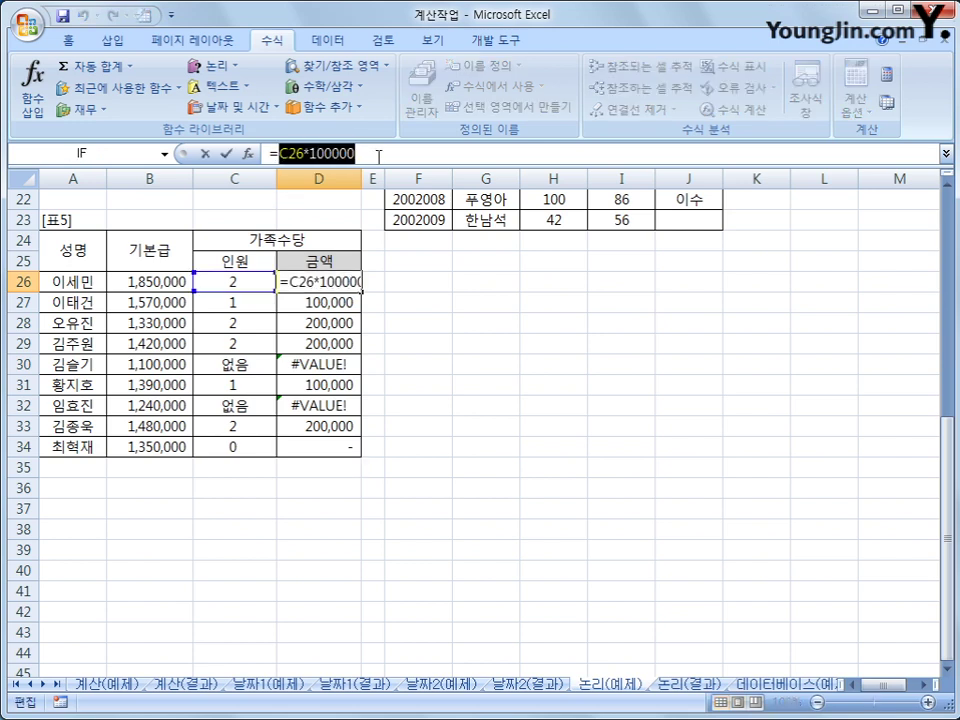
right_click(379, 154)
left_click(432, 168)
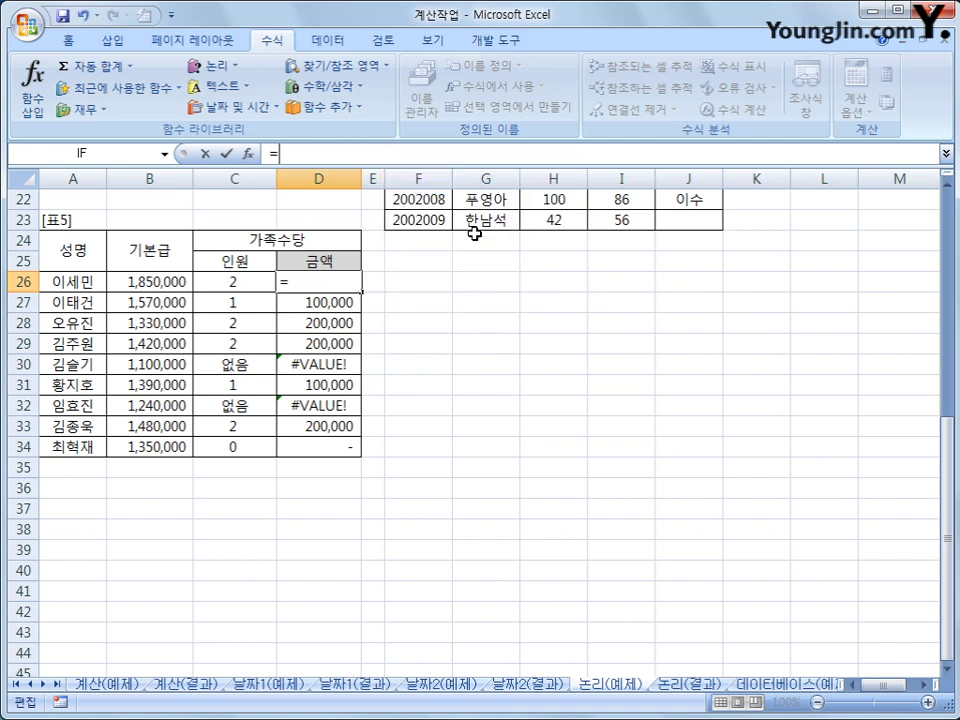
left_click(229, 68)
left_click(251, 156)
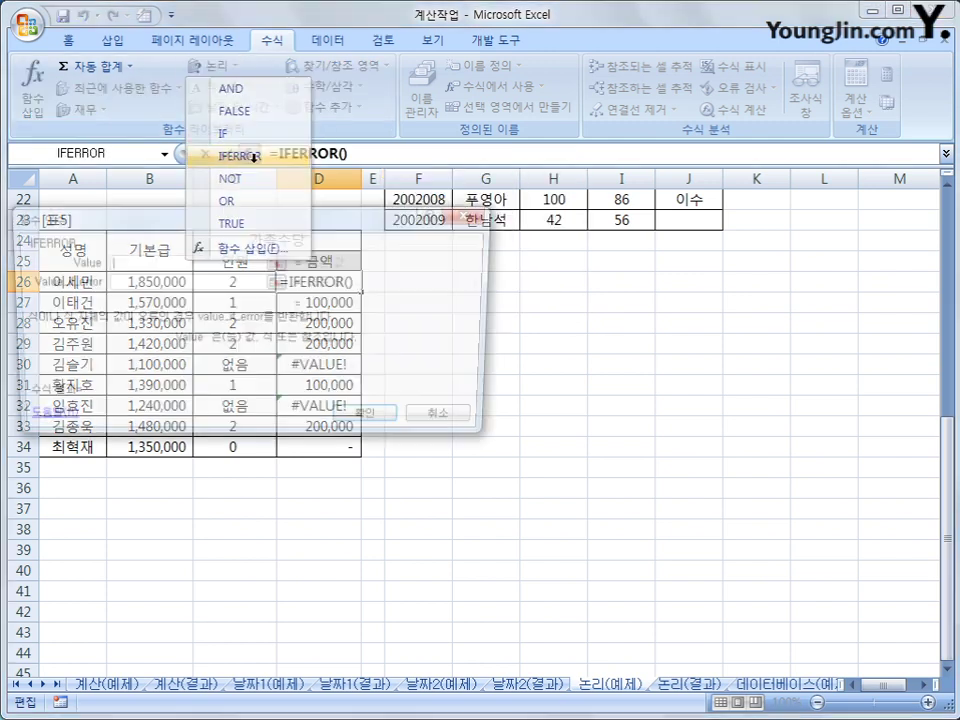
left_click_drag(350, 222, 696, 229)
right_click(557, 272)
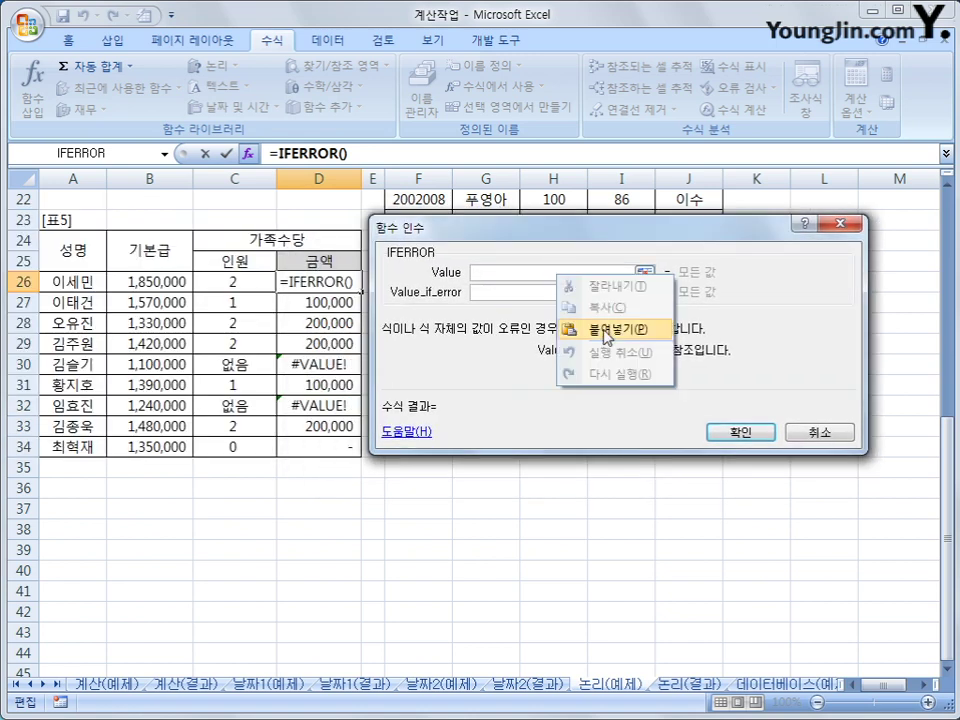
left_click(607, 330)
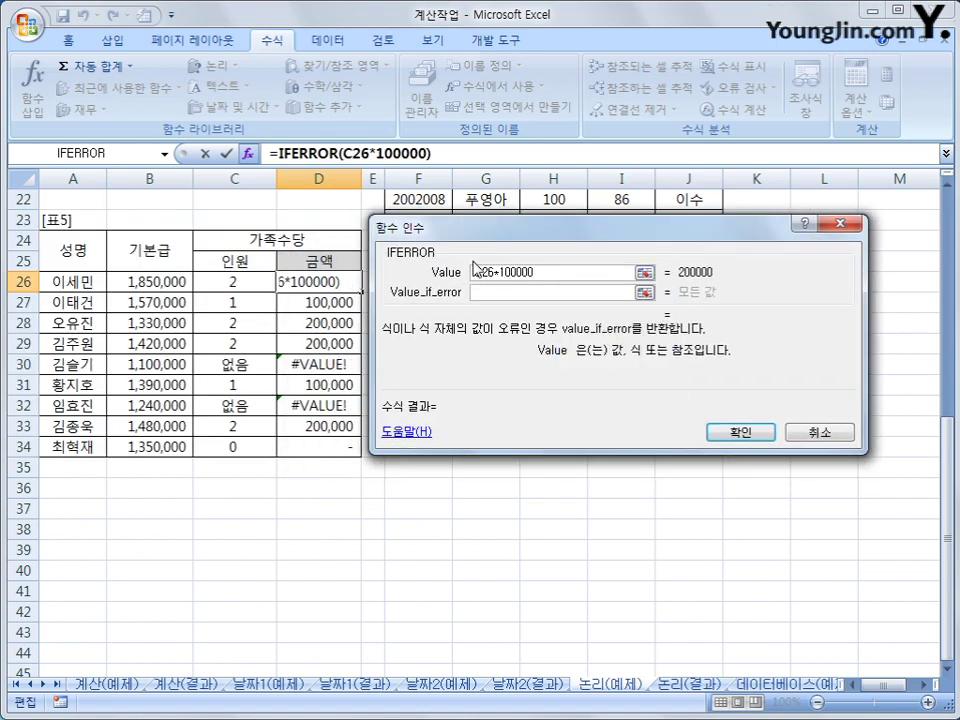
Step: Set the Value_if_error argument of D26's IFERROR function to 입력오류 and finish the formula
left_click(507, 293)
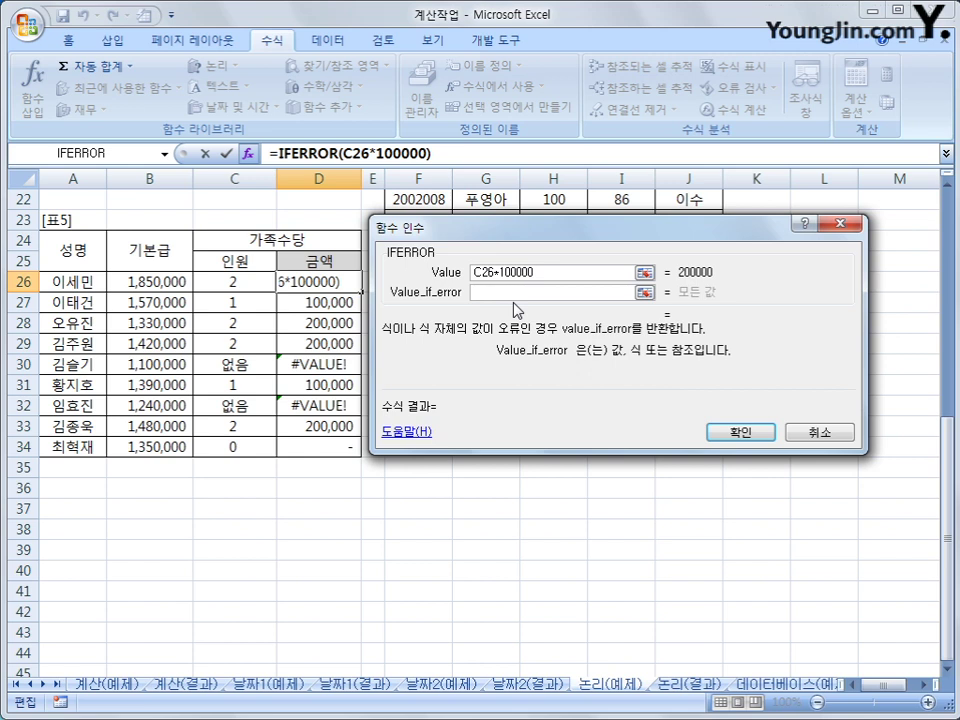
type("입려")
type("력오류")
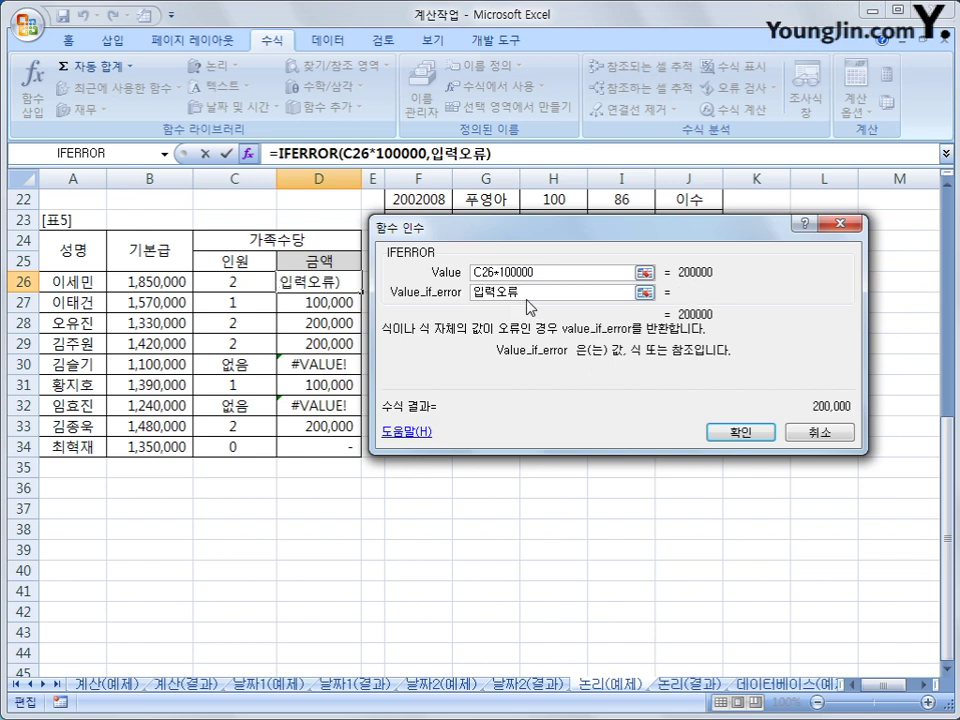
left_click(728, 432)
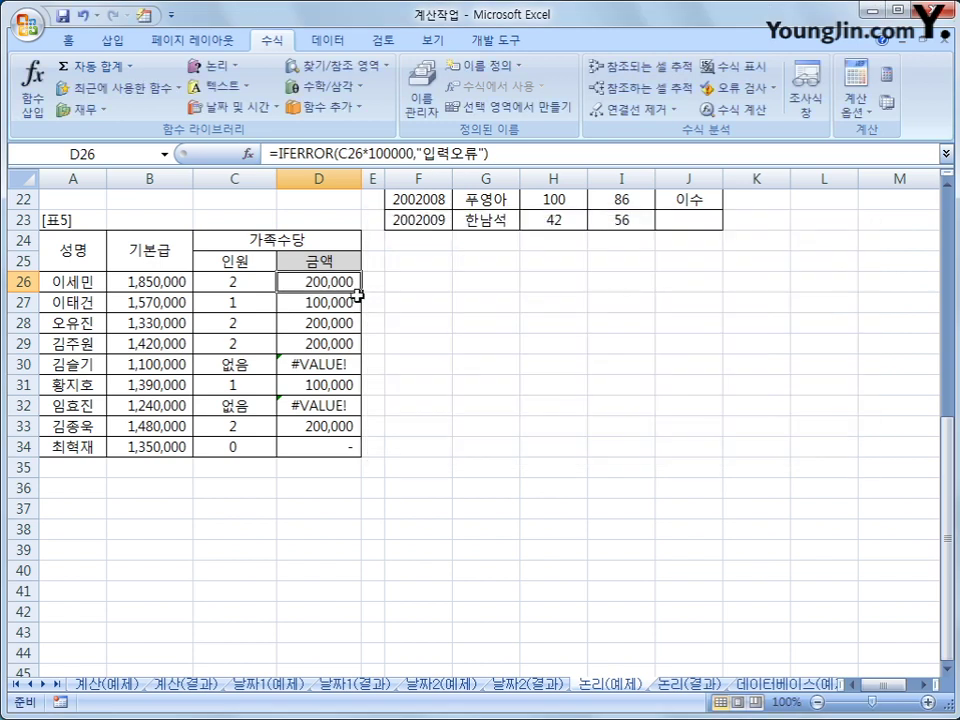
Step: Fill D26's IFERROR formula down to D34 and check the rows whose 인원 is 없음
left_click_drag(362, 291, 369, 454)
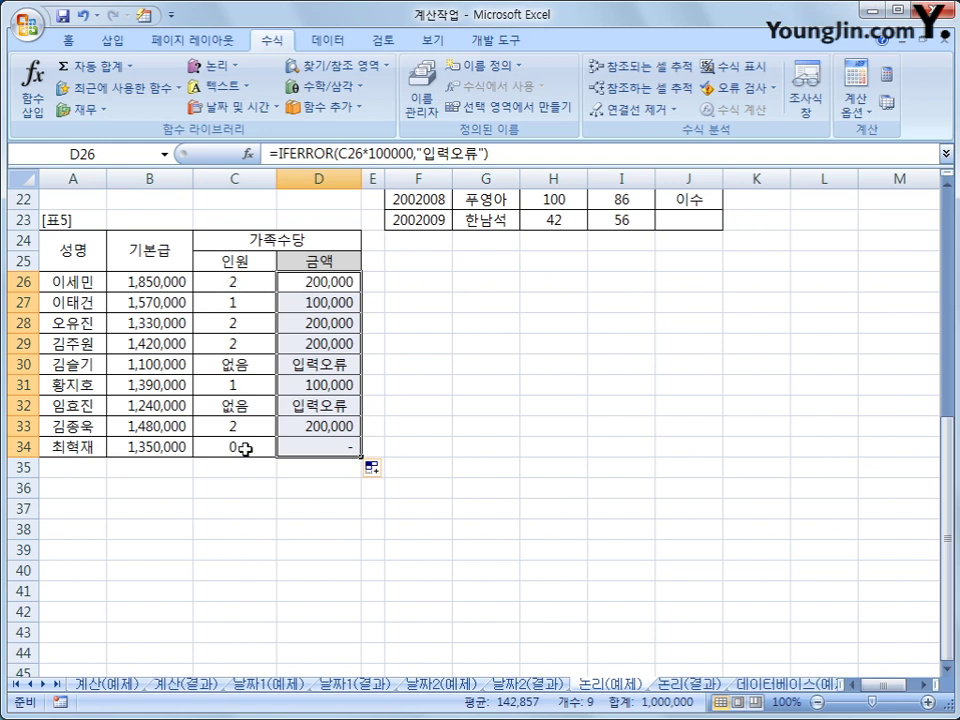
left_click(320, 342)
left_click(240, 364)
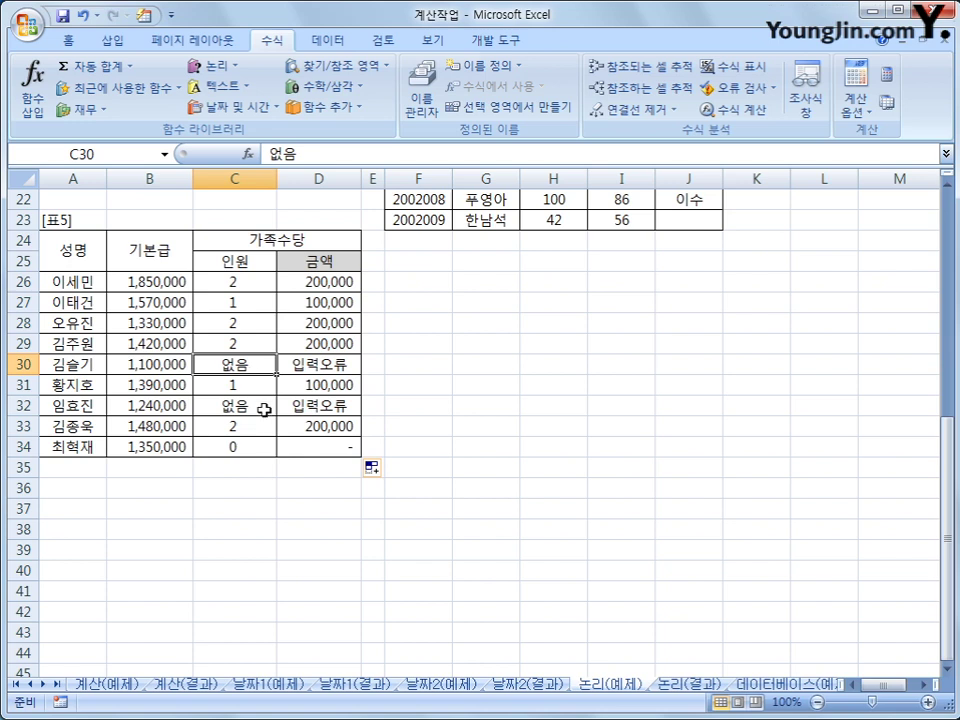
left_click(258, 405)
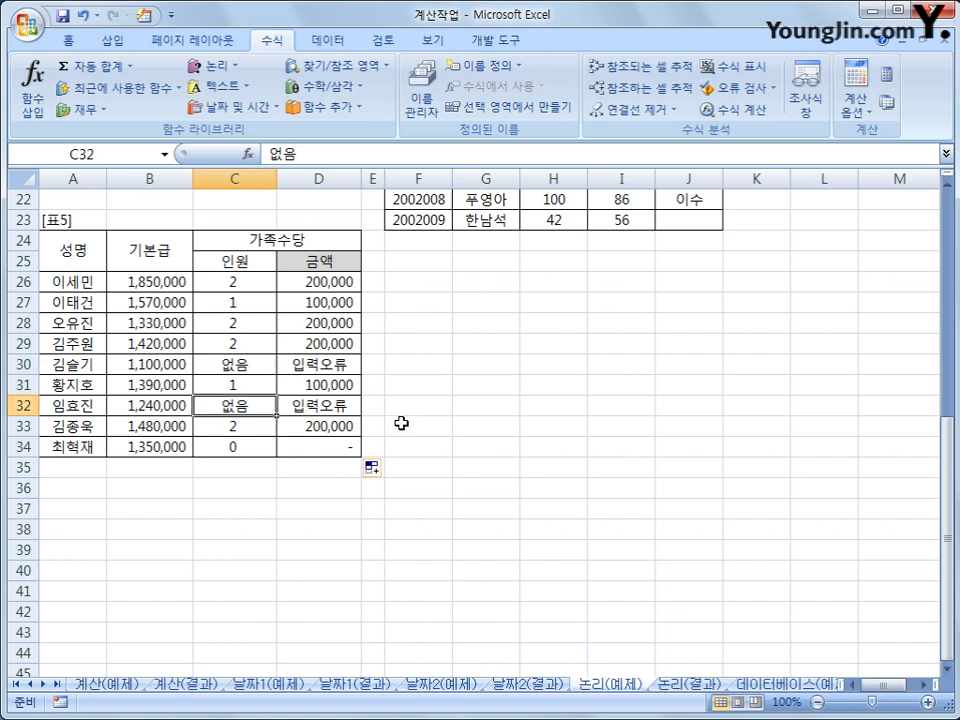